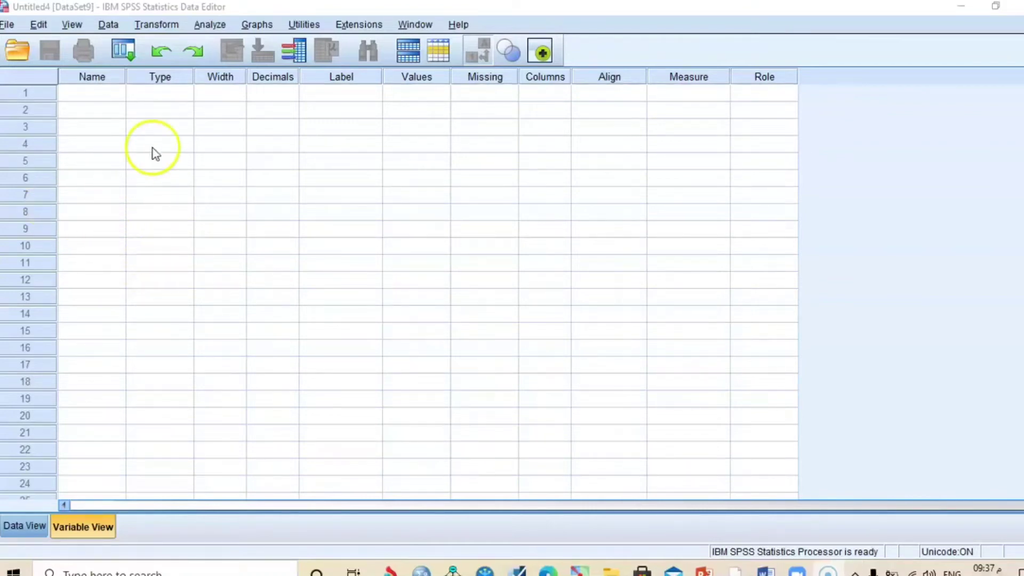
Bring up the Open Data dialog and scroll its sample file list to show cross_sell.sav.
click(8, 27)
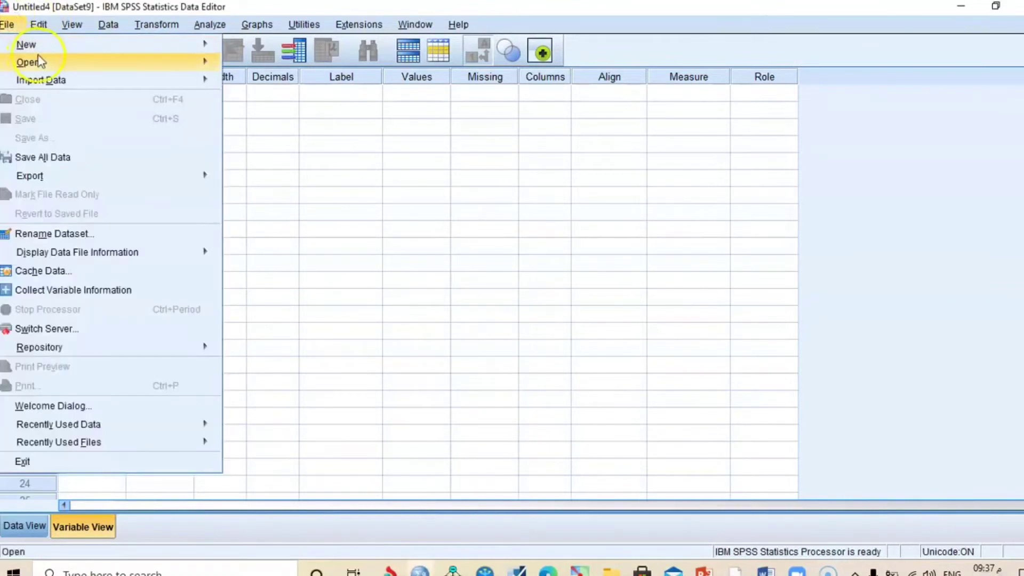
mouse_move(41, 62)
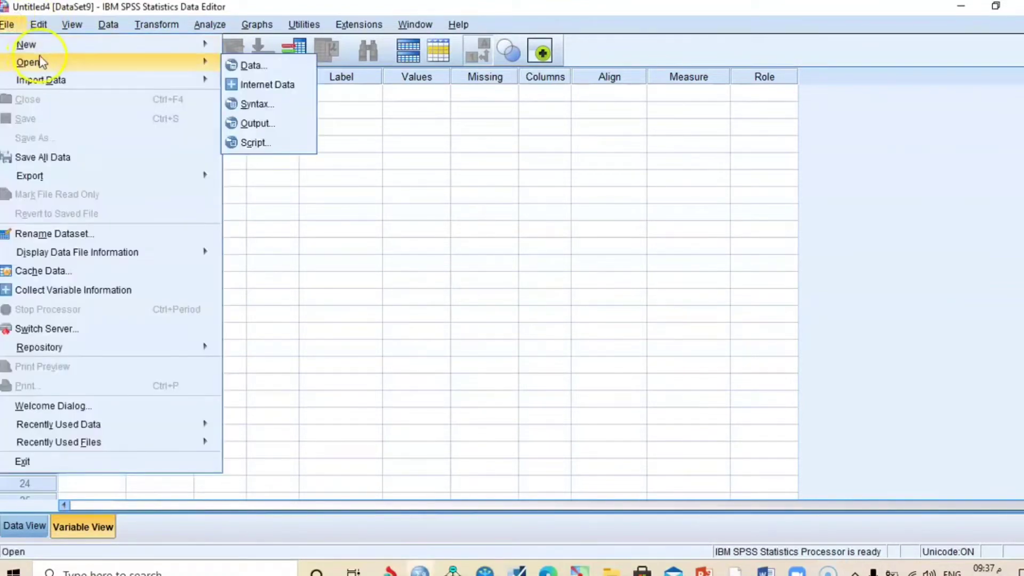
click(241, 64)
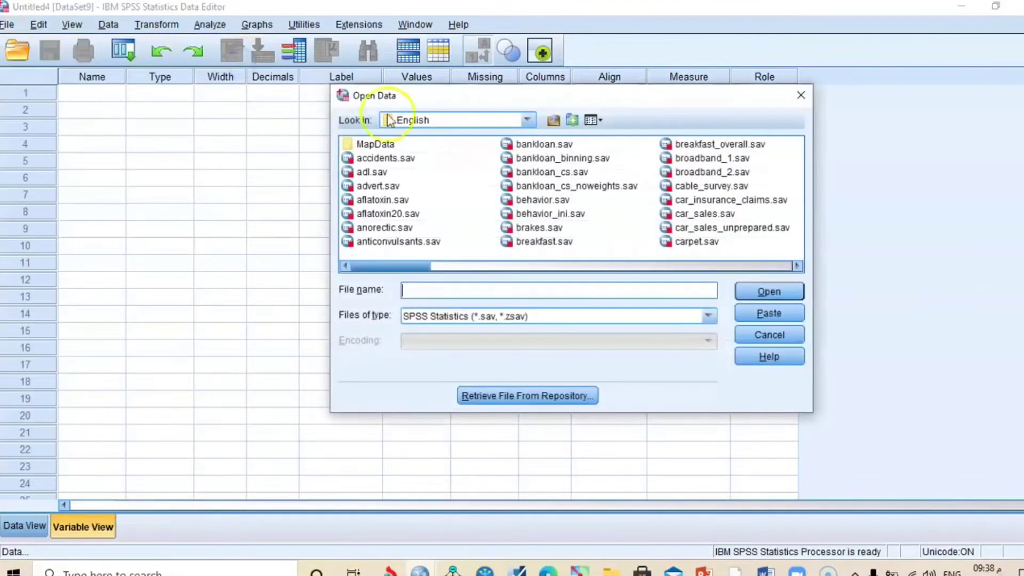
drag(455, 103, 318, 118)
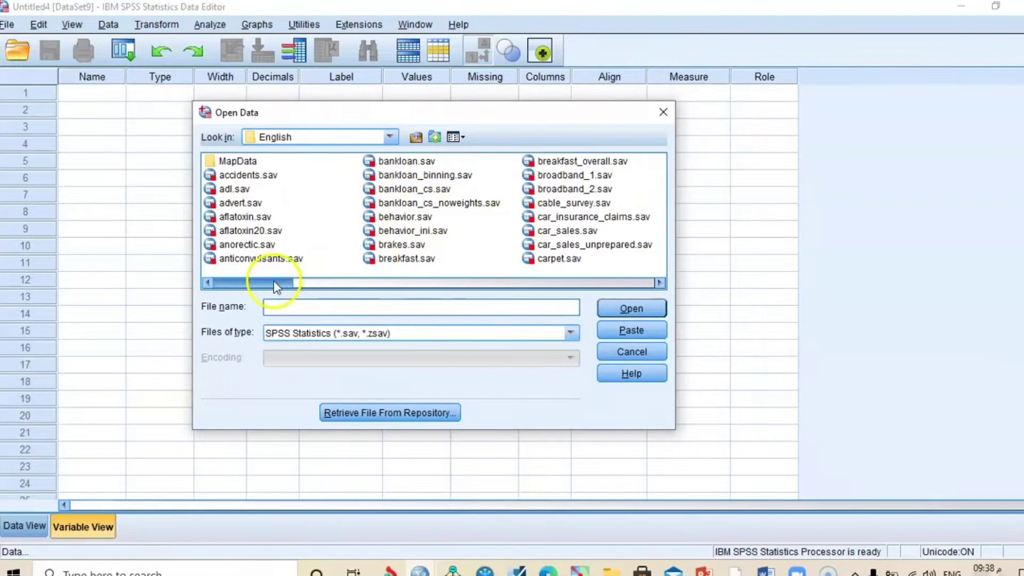
drag(274, 280, 331, 279)
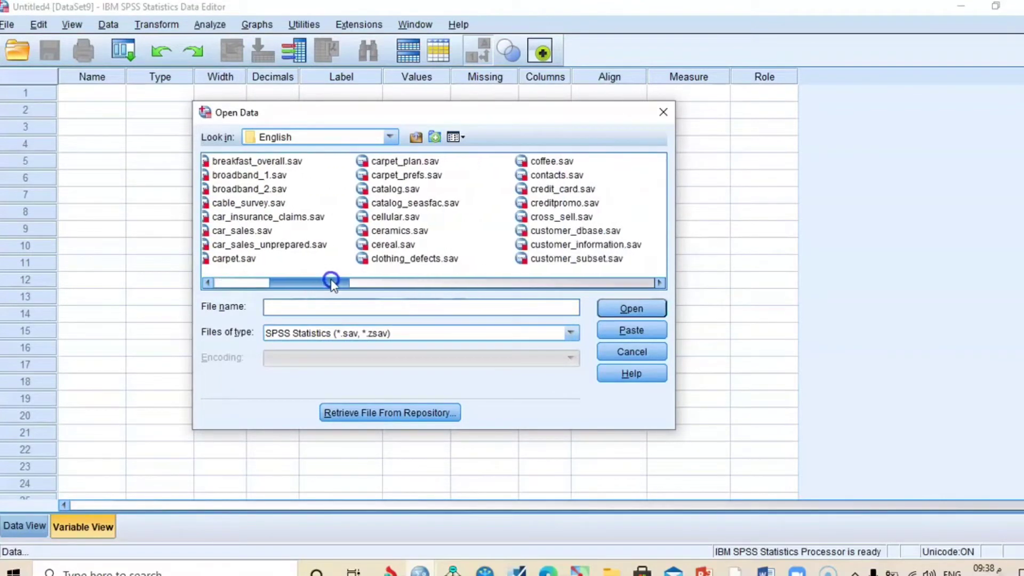
Open cross_sell.sav and select its first three variables: buyoff, buycd and buybk.
double_click(538, 216)
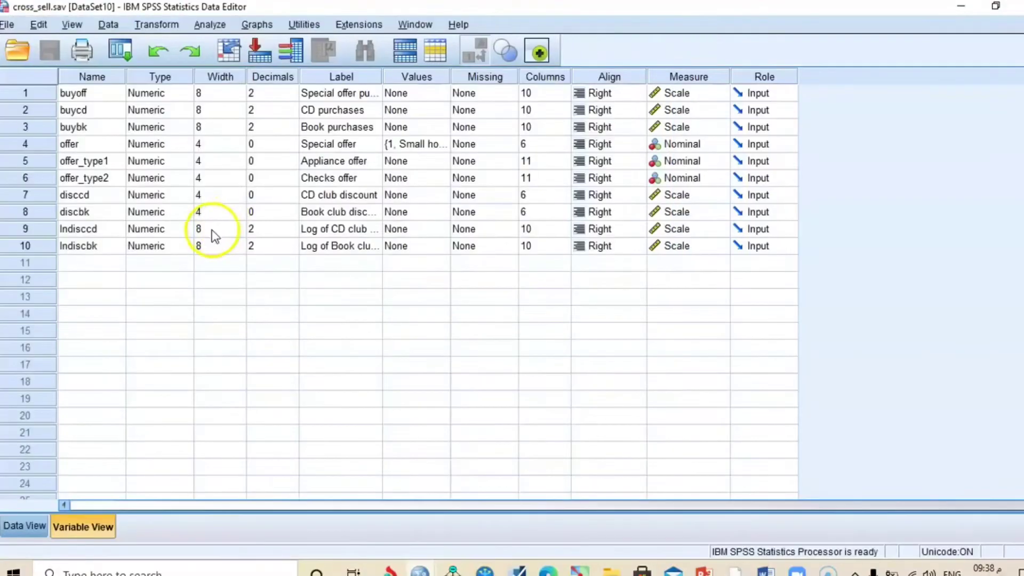
click(49, 93)
drag(46, 110, 45, 126)
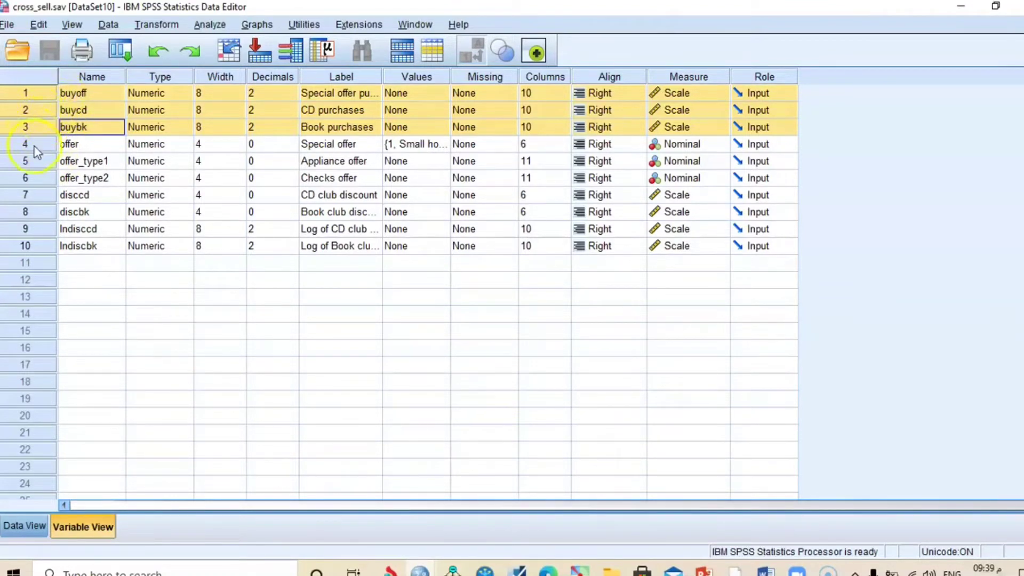
Clear variables 4 through 10 so only buyoff, buycd and buybk remain.
drag(31, 148, 24, 245)
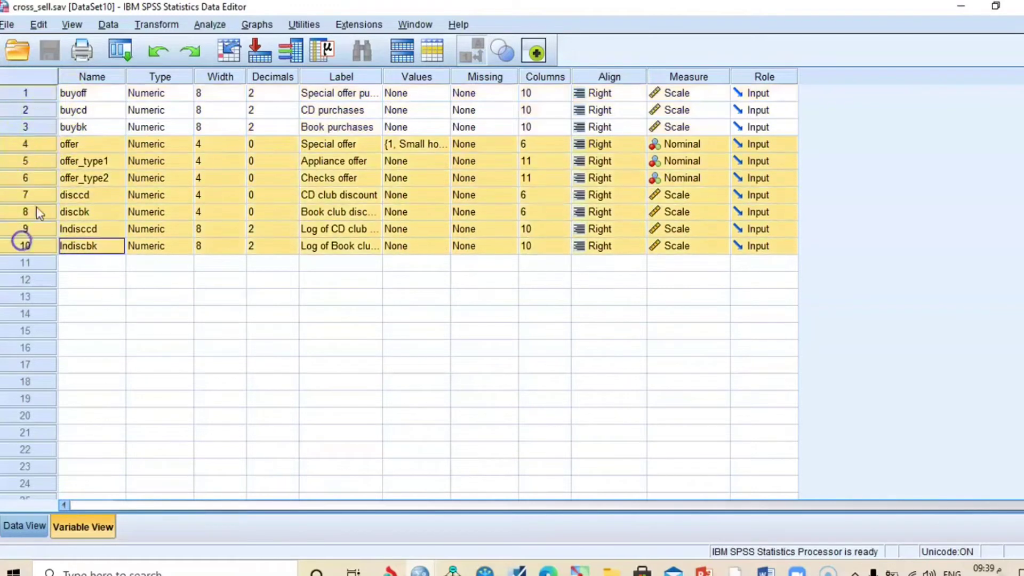
right_click(44, 146)
click(78, 198)
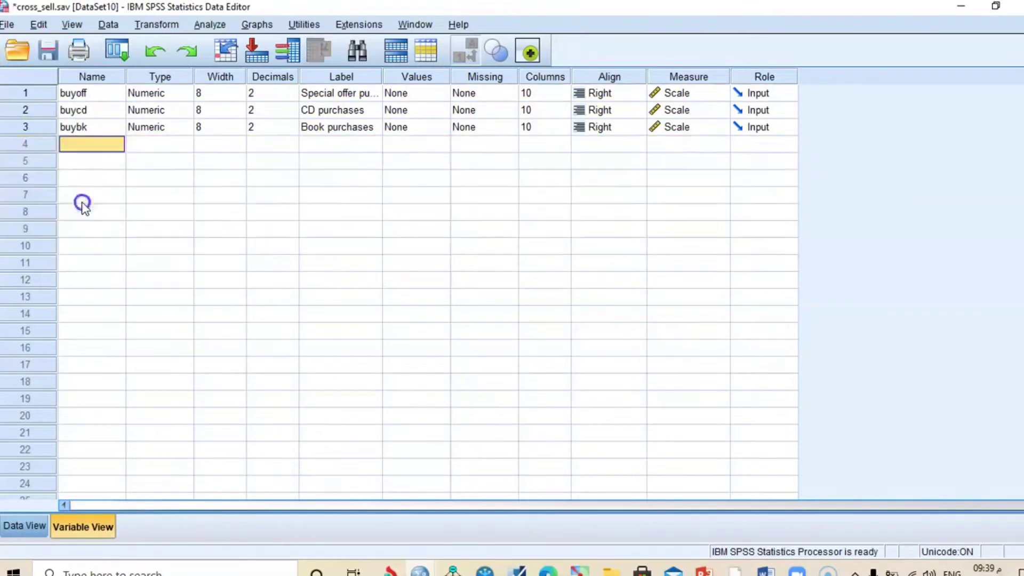
Widen the Label column, then view the three variables' values in Data View.
drag(383, 77, 460, 91)
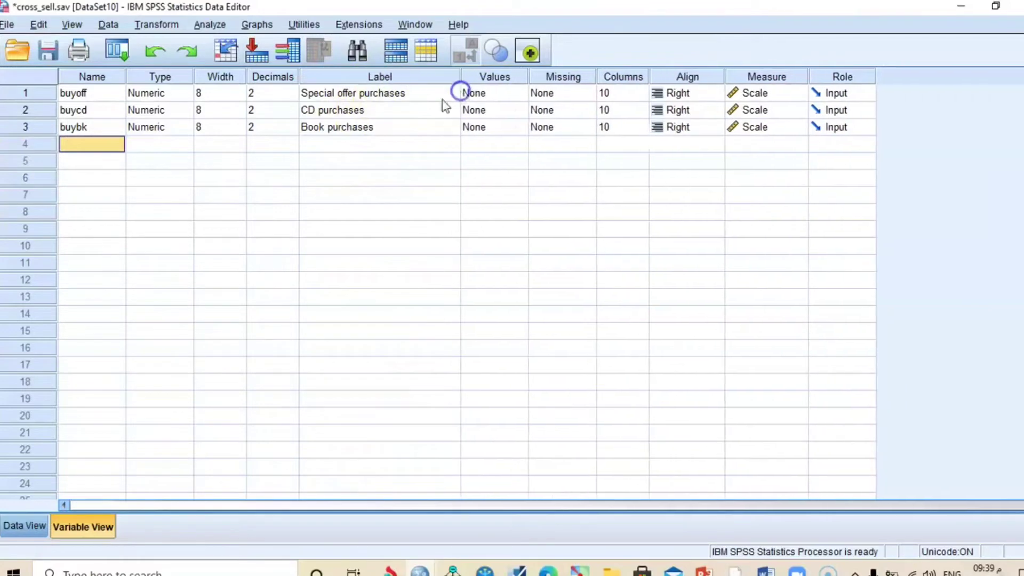
click(25, 93)
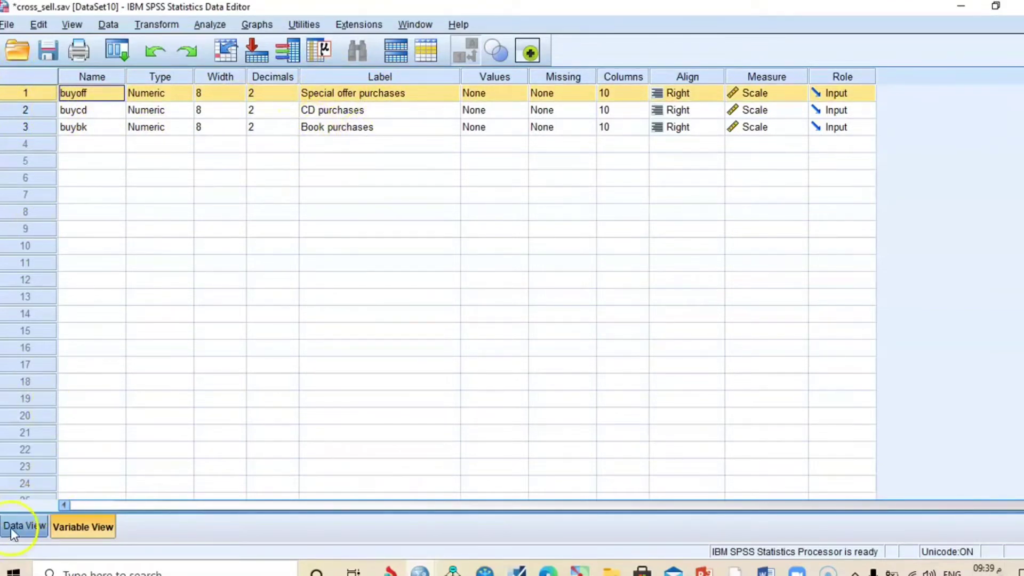
click(24, 526)
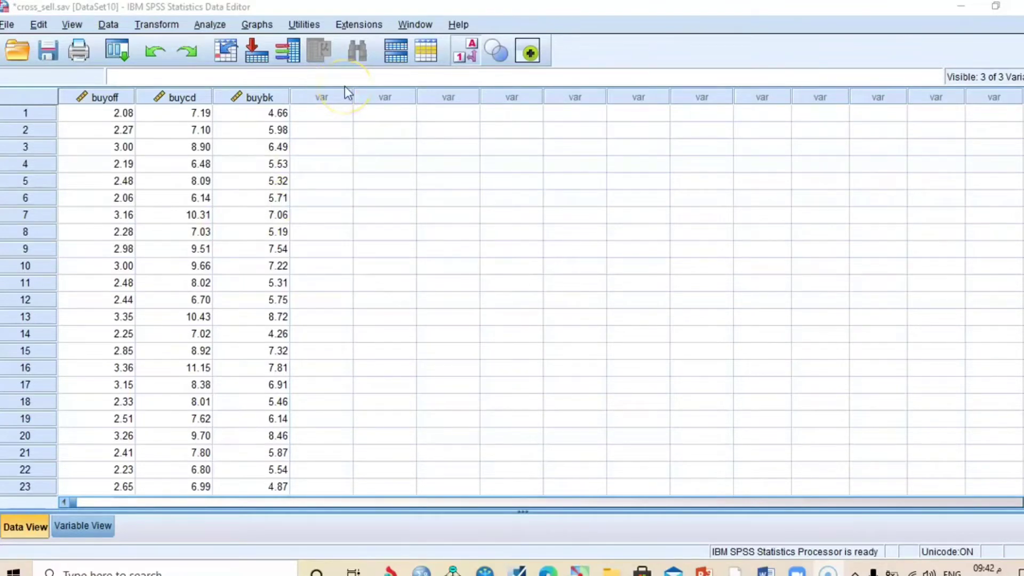
In 2-Stage Least Squares, assign buyoff as dependent, buybk as explanatory and buycd as instrumental.
click(211, 26)
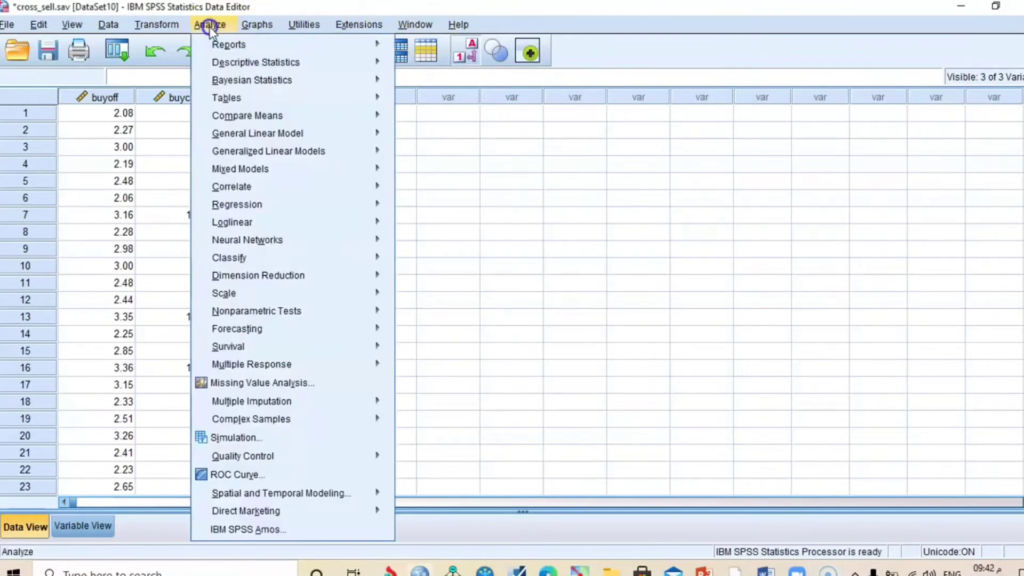
mouse_move(318, 205)
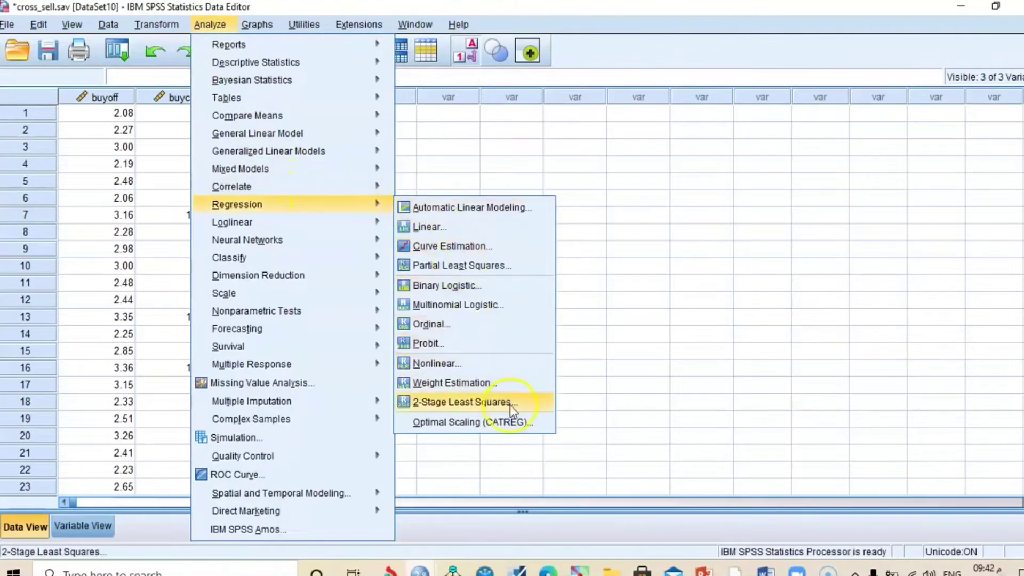
click(528, 406)
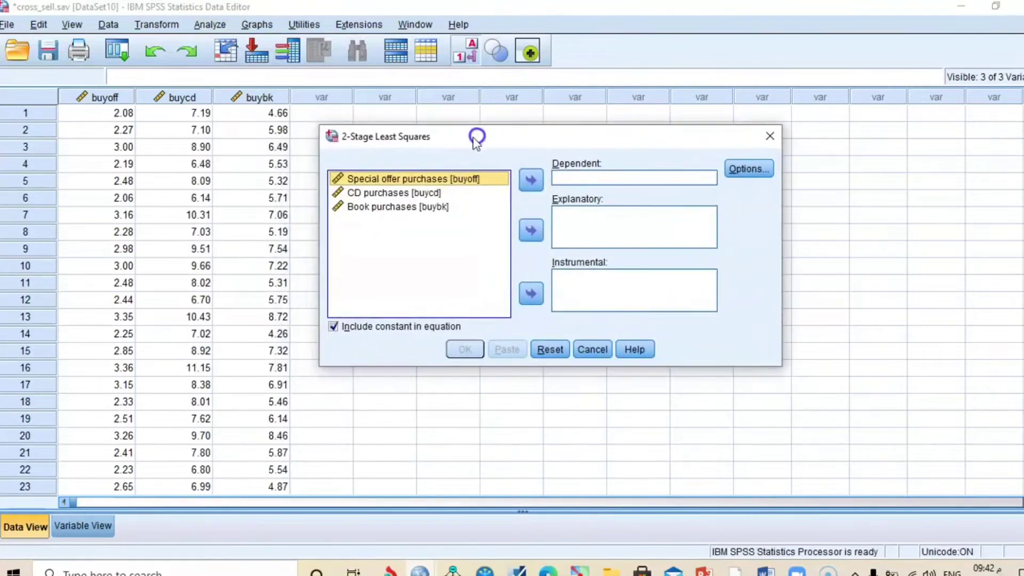
click(420, 182)
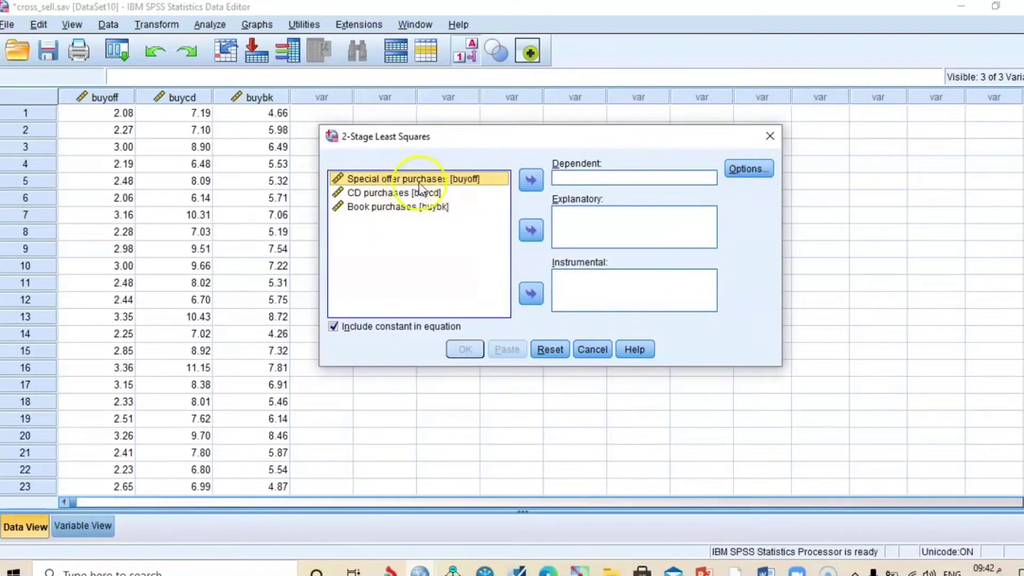
click(531, 180)
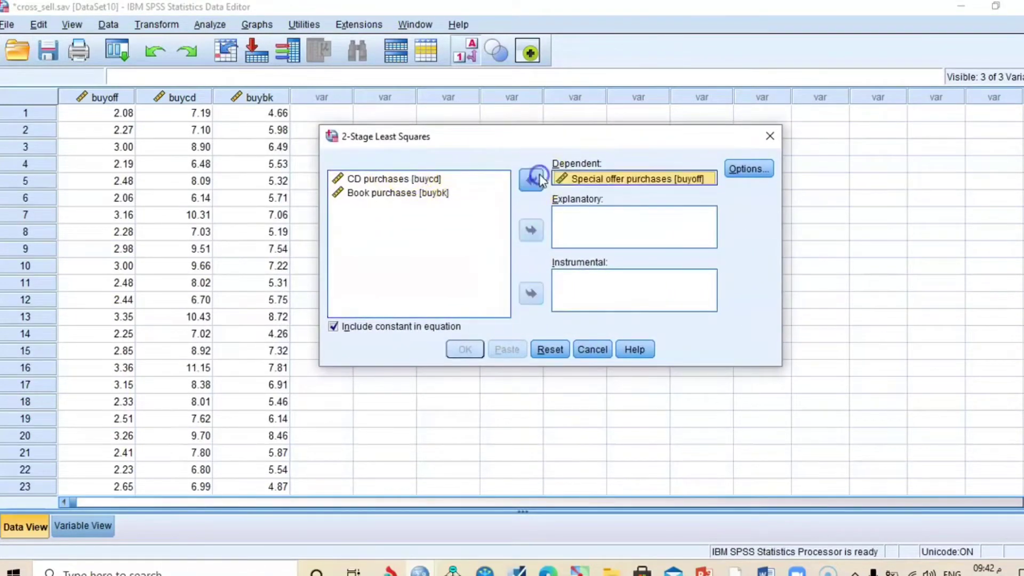
click(368, 195)
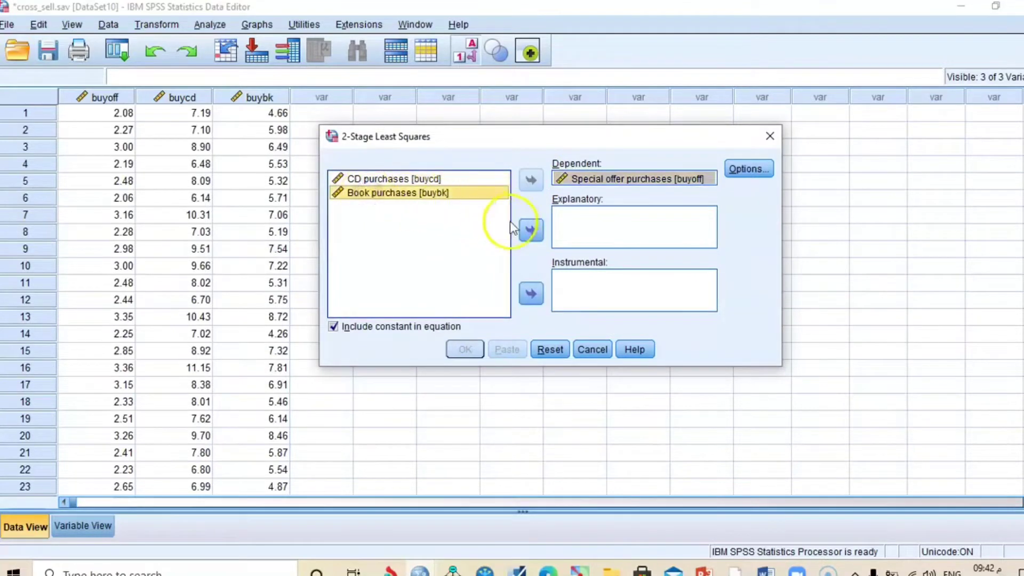
click(531, 230)
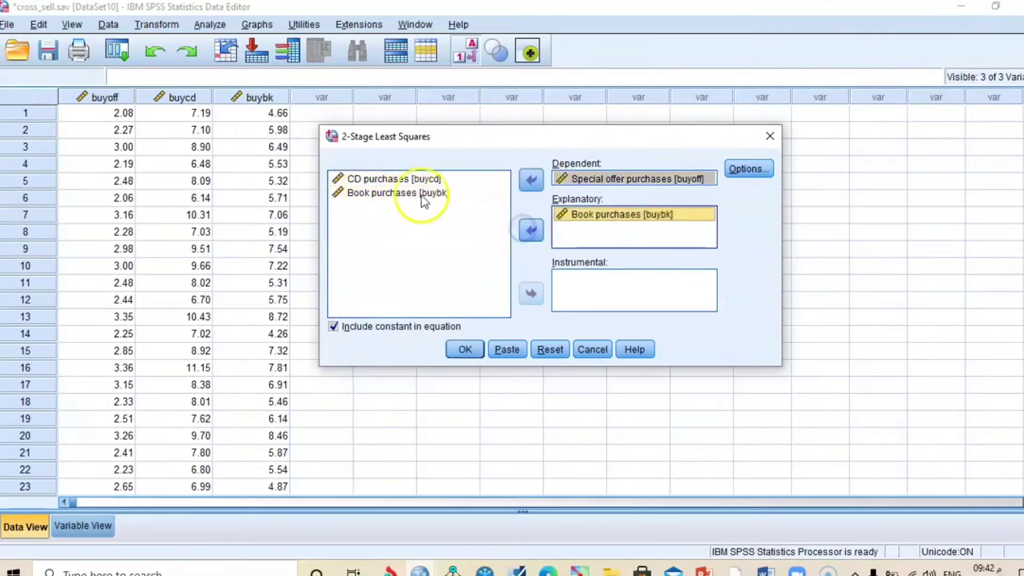
click(373, 179)
click(531, 295)
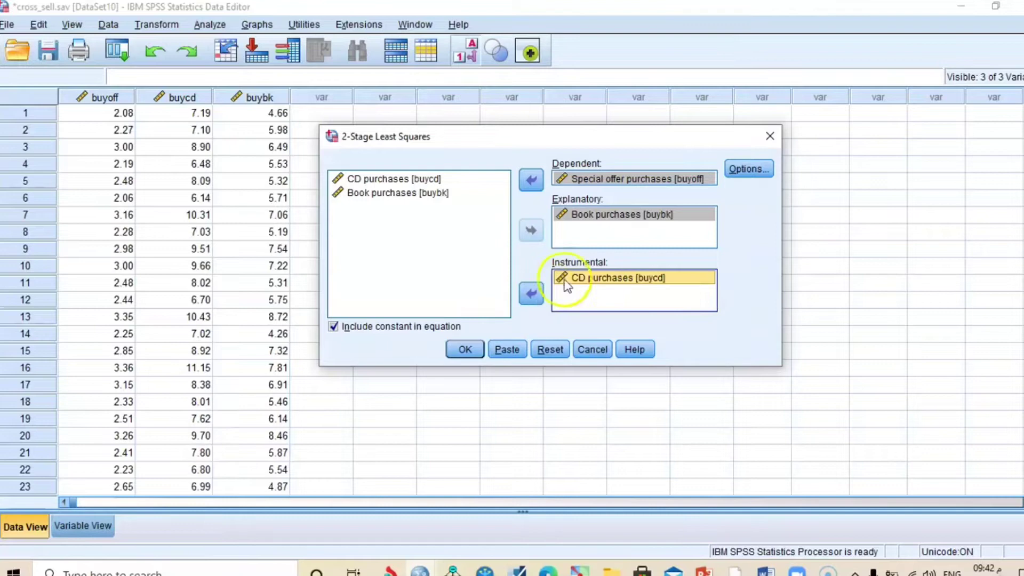
Run the 2SLS model saving predicted values and residuals, accepting the two new variables.
click(732, 170)
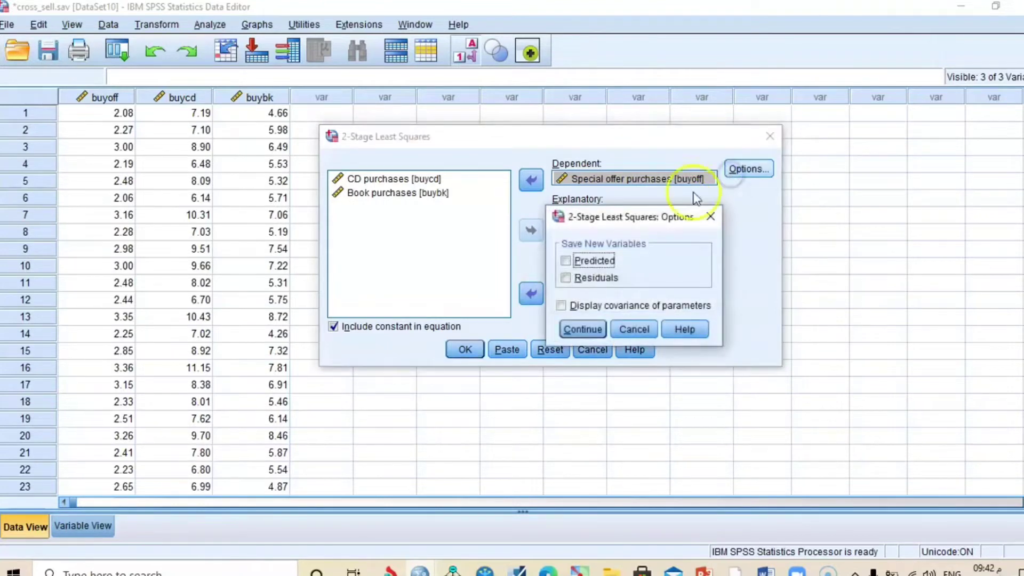
click(567, 261)
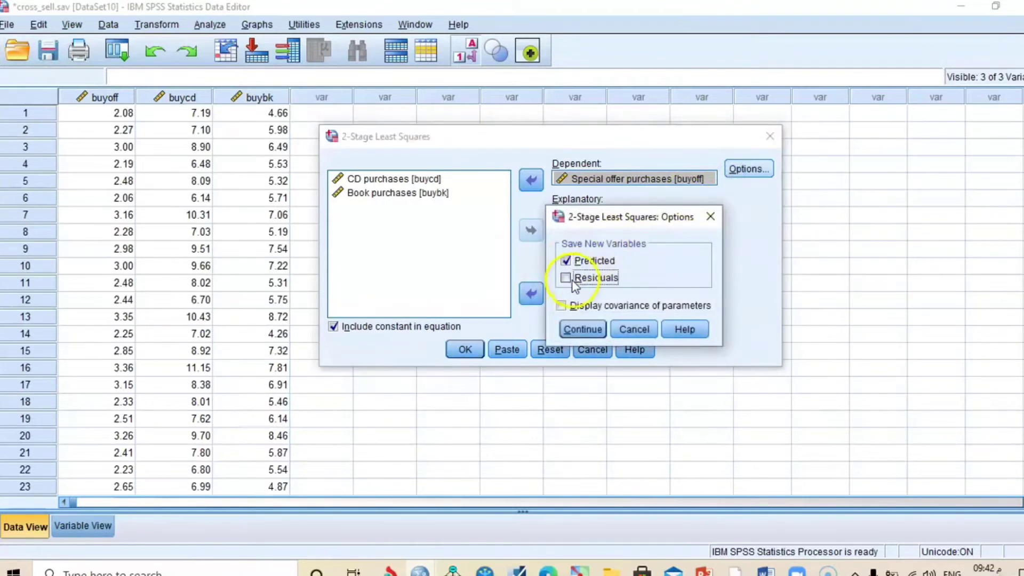
click(578, 281)
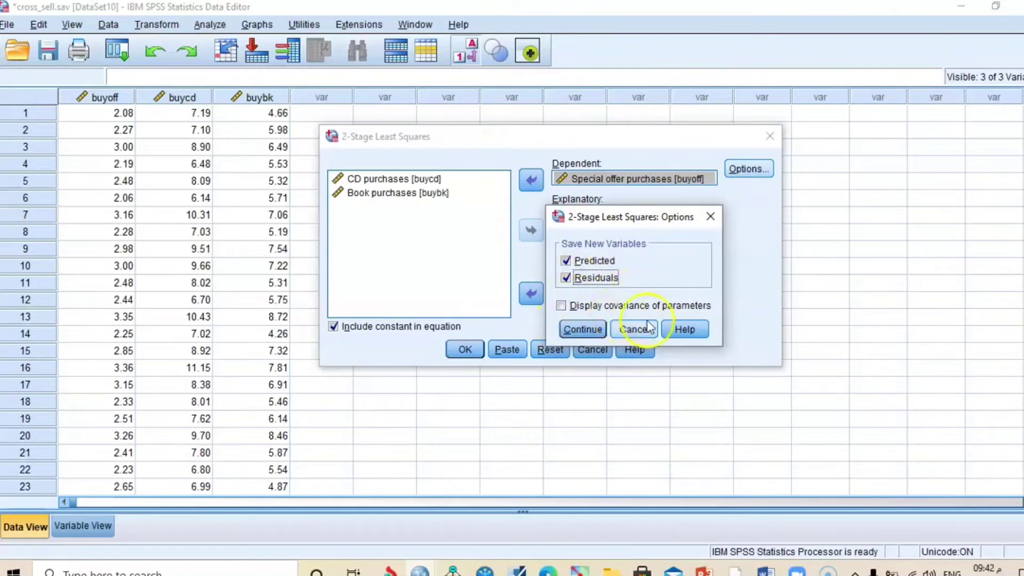
click(582, 329)
click(465, 351)
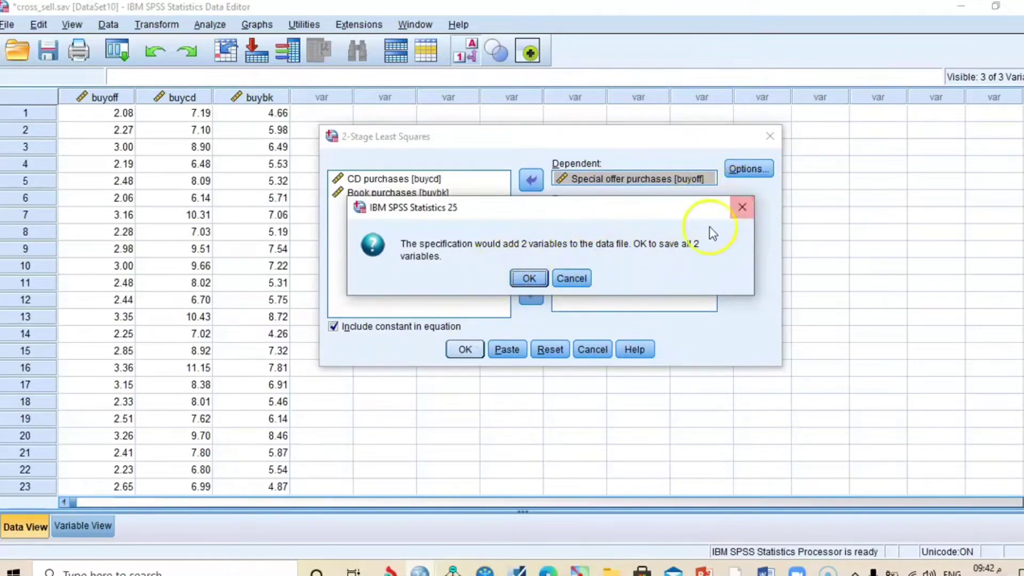
click(529, 278)
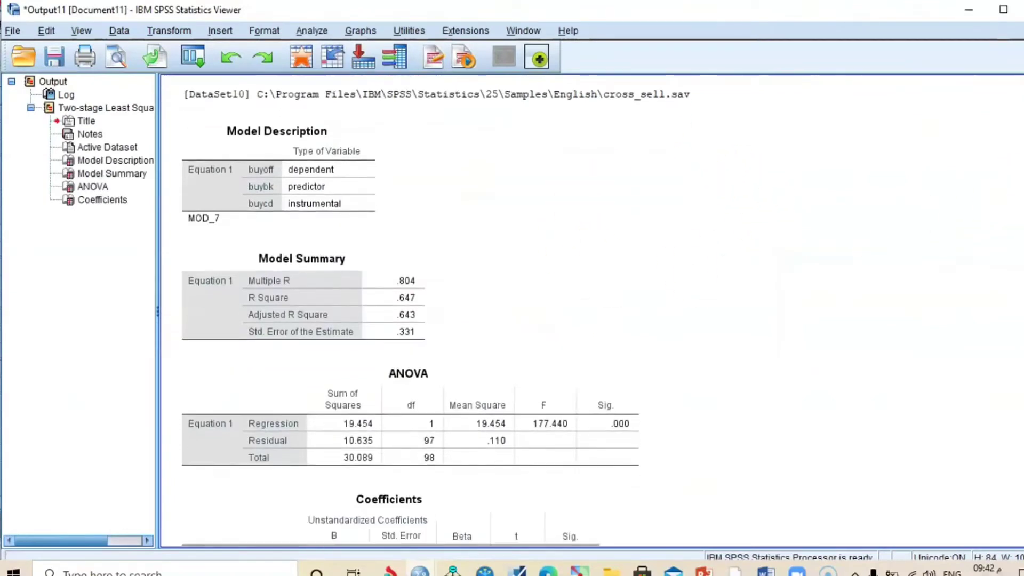
Review the 2SLS Model Summary, ANOVA and Coefficients tables (buybk B .403, t 13.321).
click(293, 198)
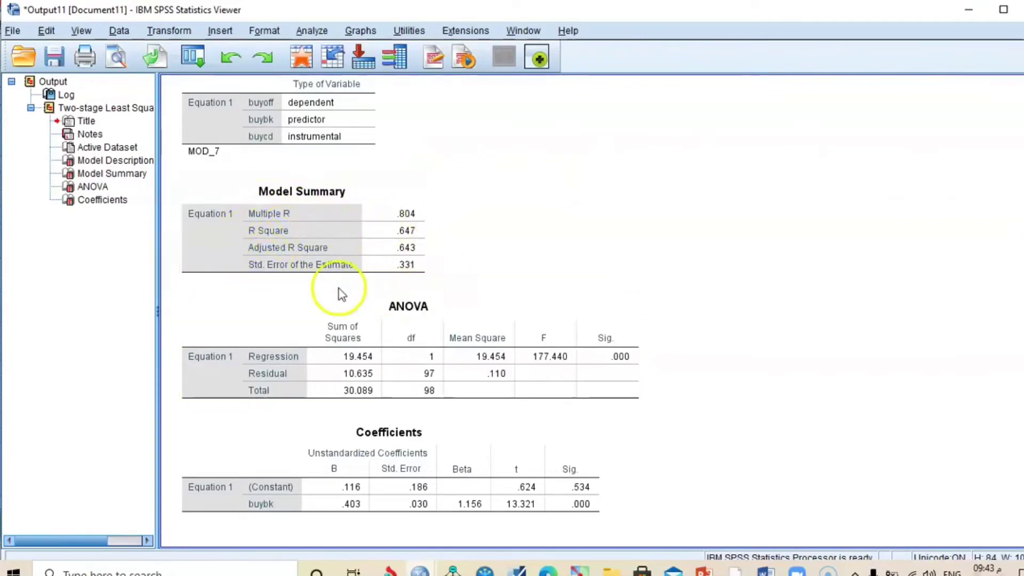
click(496, 315)
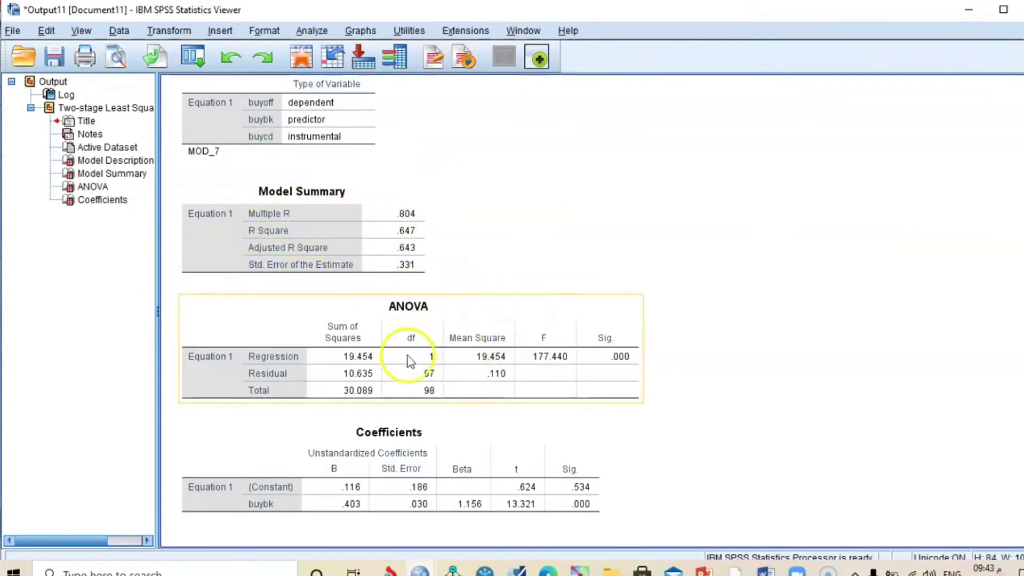
click(424, 463)
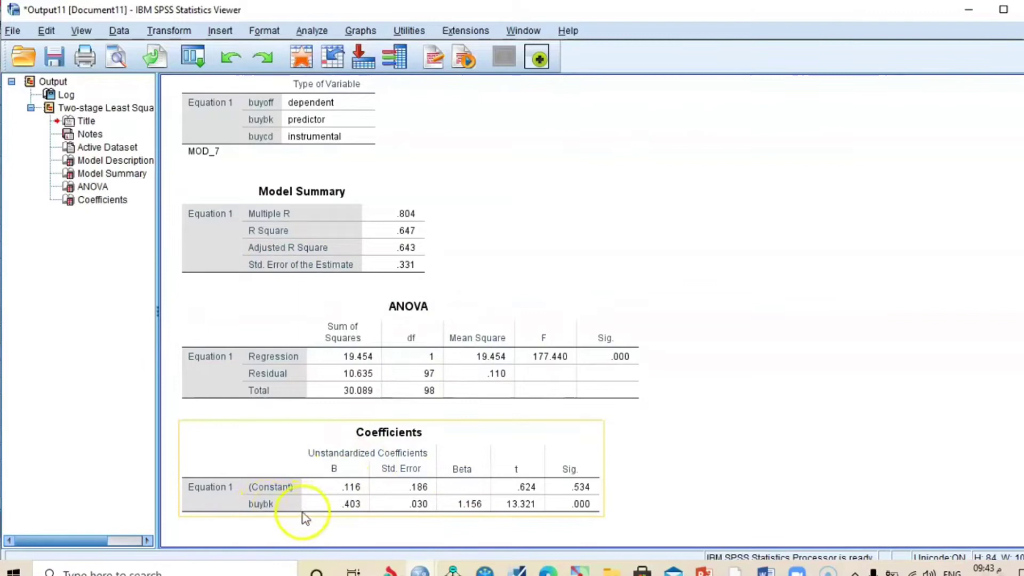
click(320, 530)
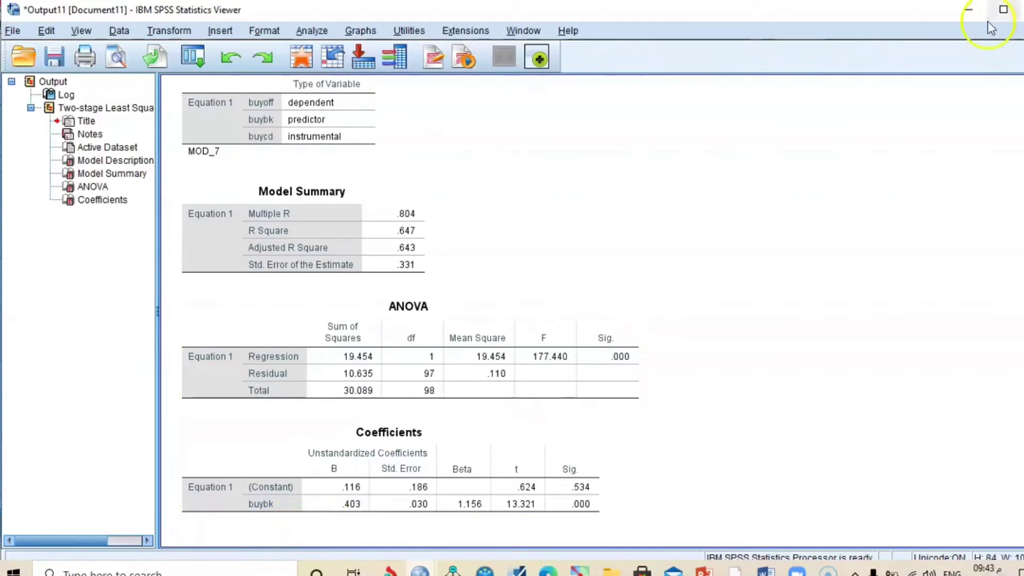
Return to the data grid, select the FIT_1 and ERR_1 columns, and reopen the 2SLS setup beside it.
click(969, 18)
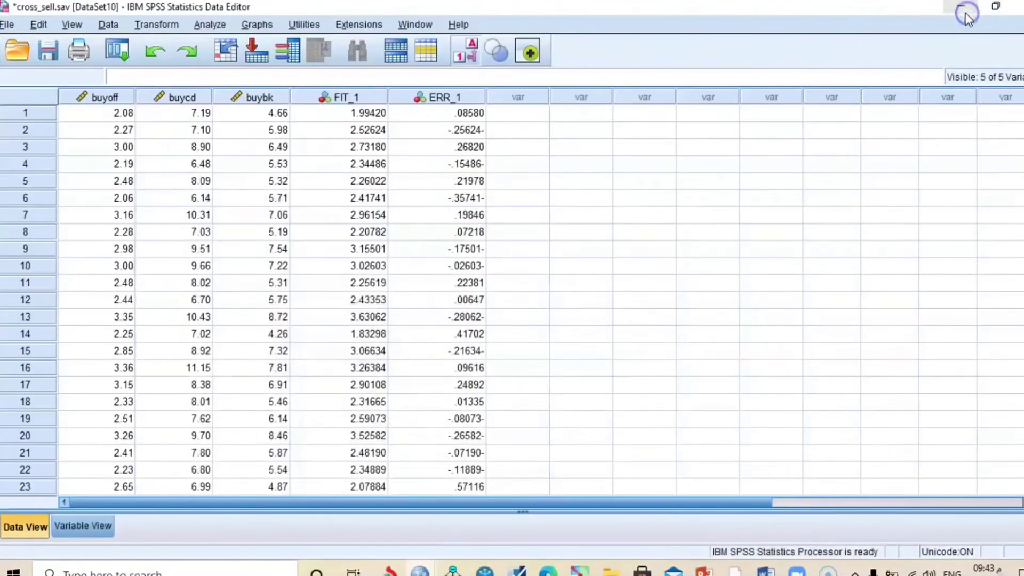
drag(374, 95, 418, 83)
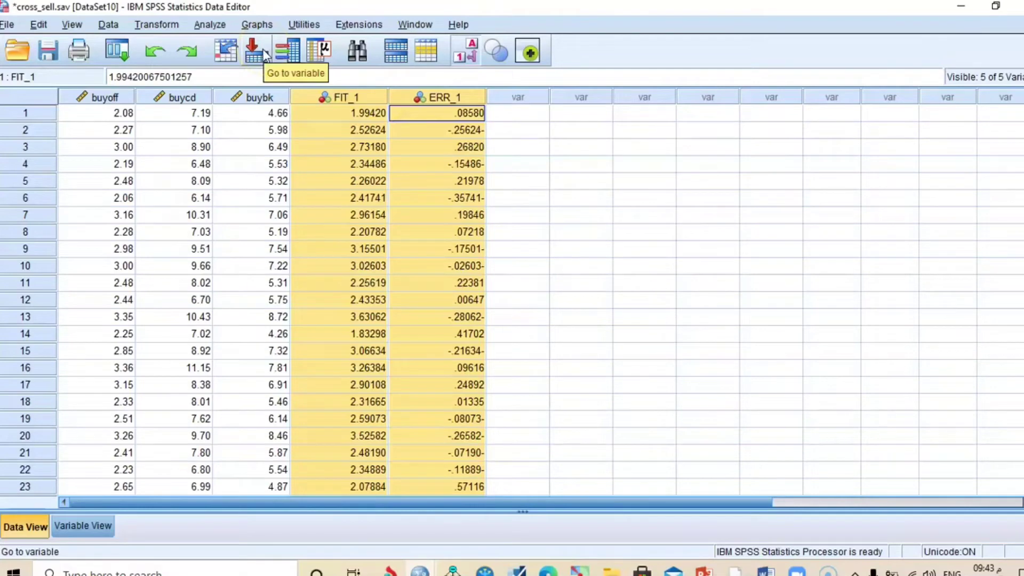
click(210, 25)
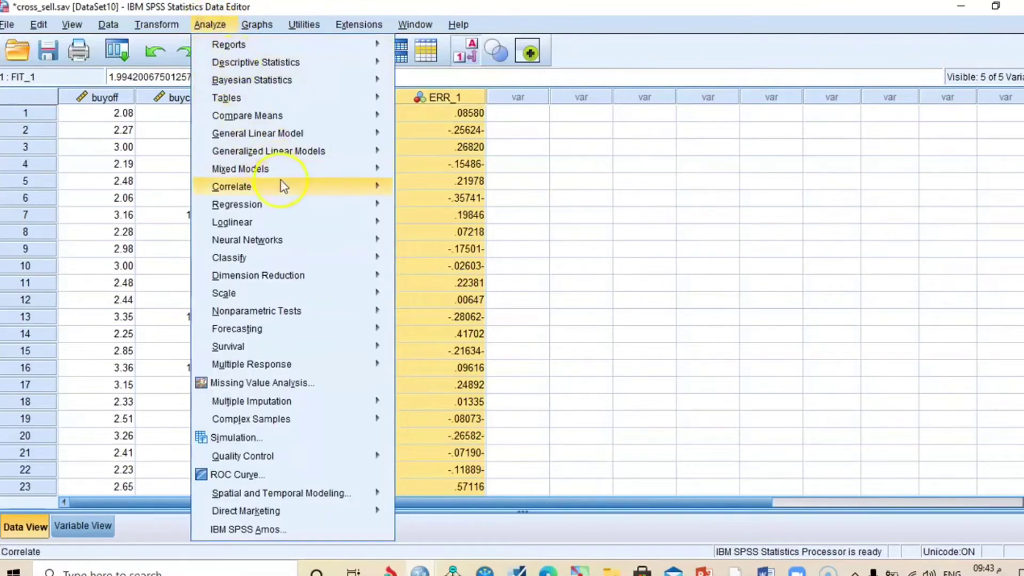
mouse_move(320, 206)
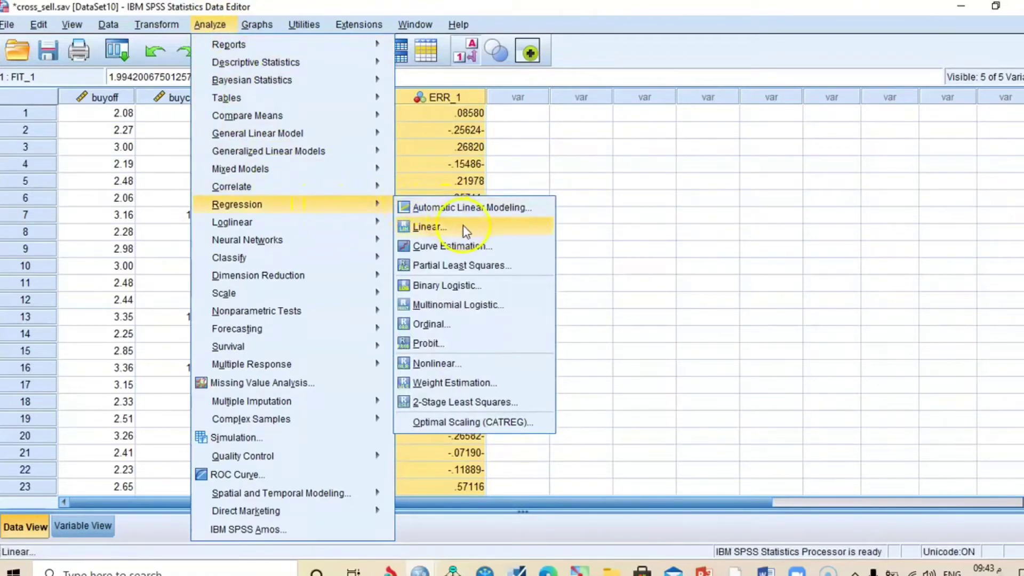
click(581, 147)
click(207, 25)
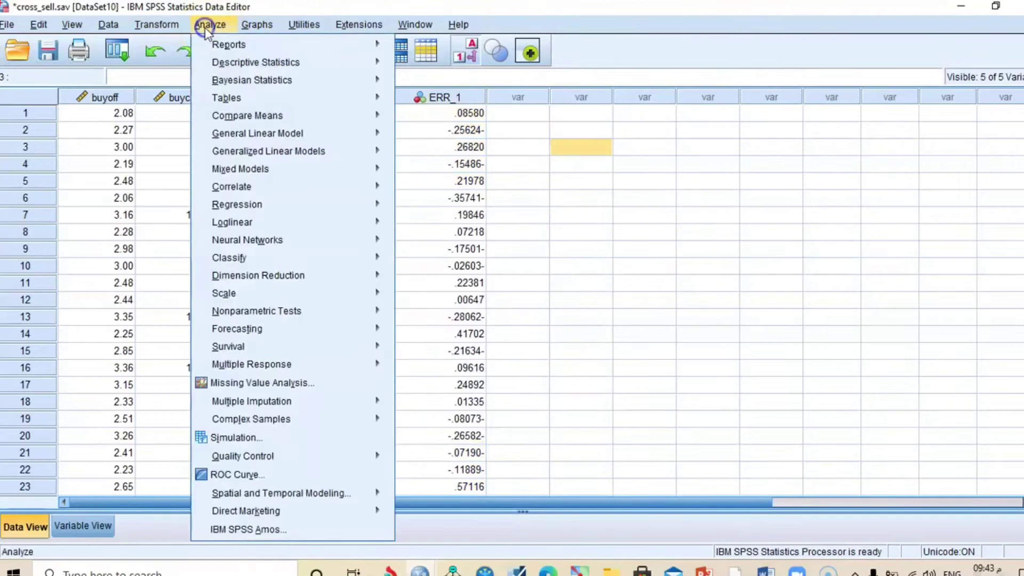
mouse_move(340, 206)
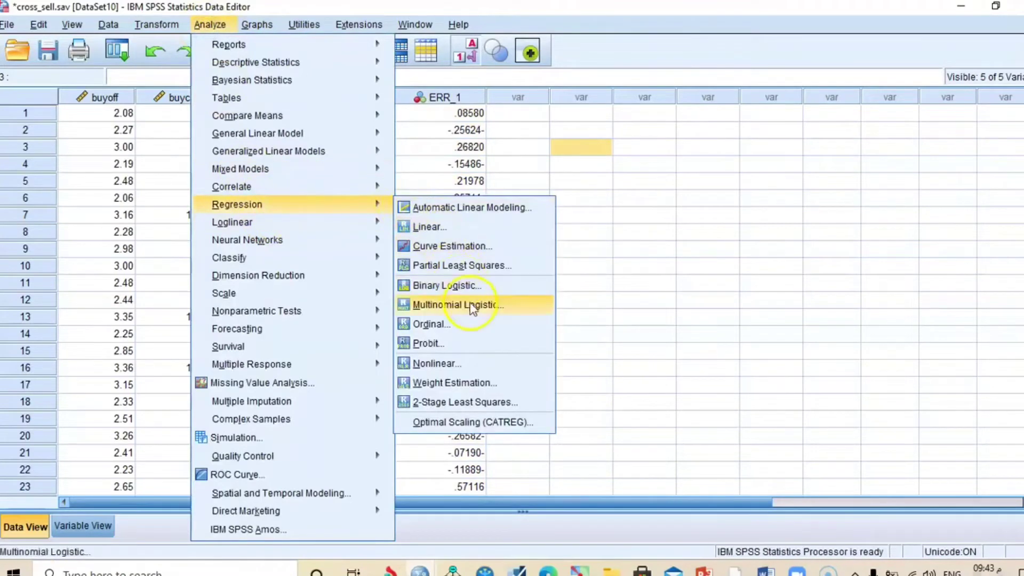
click(491, 403)
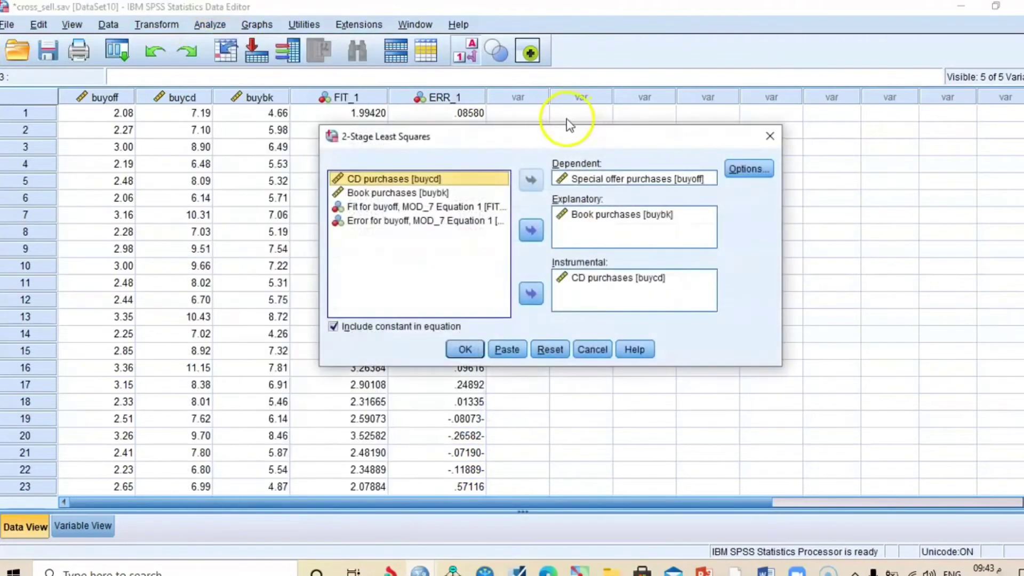
drag(560, 138, 782, 126)
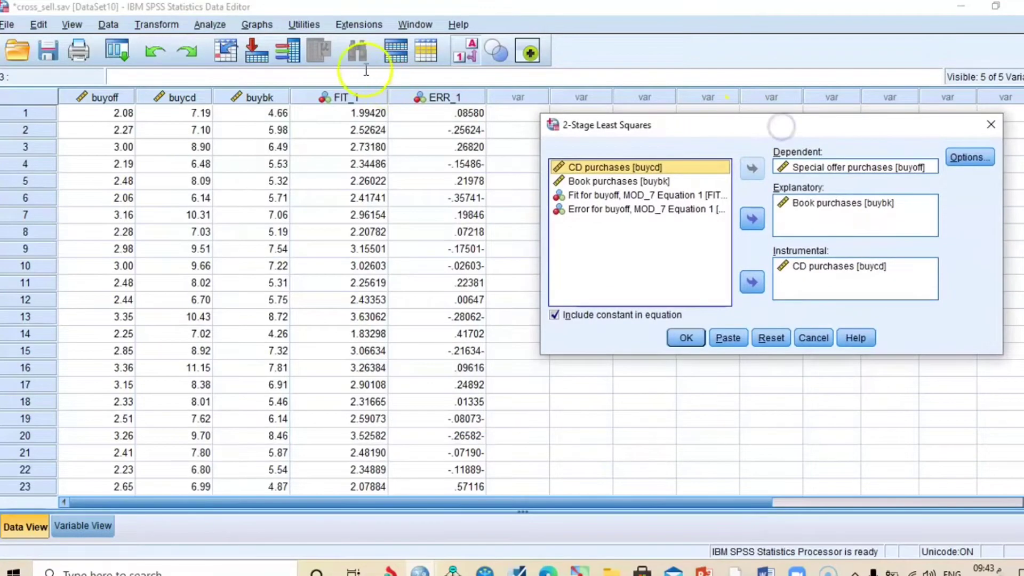
Run a linear regression of Book purchases on CD purchases, saving unstandardized predicted values.
click(211, 24)
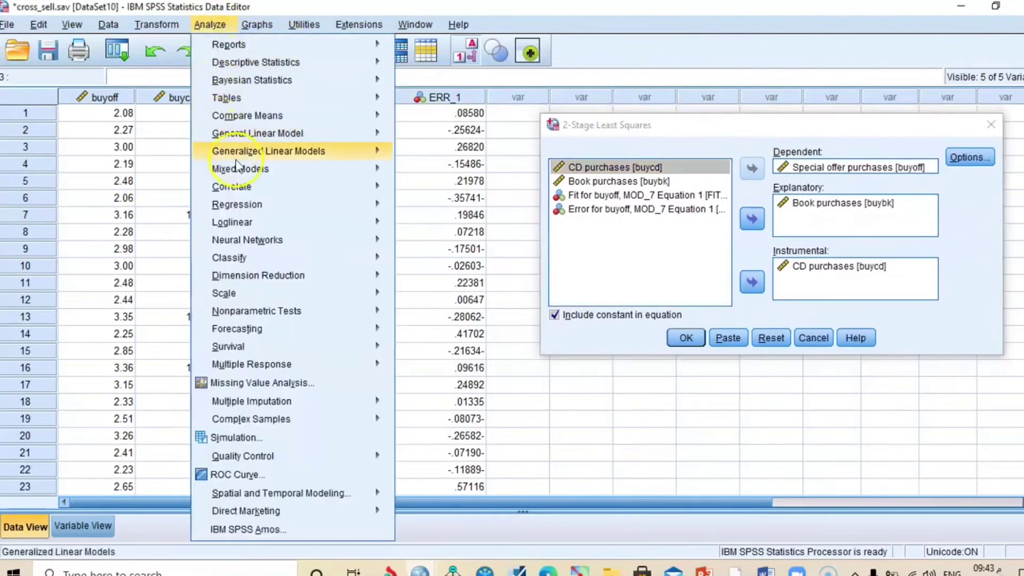
click(428, 225)
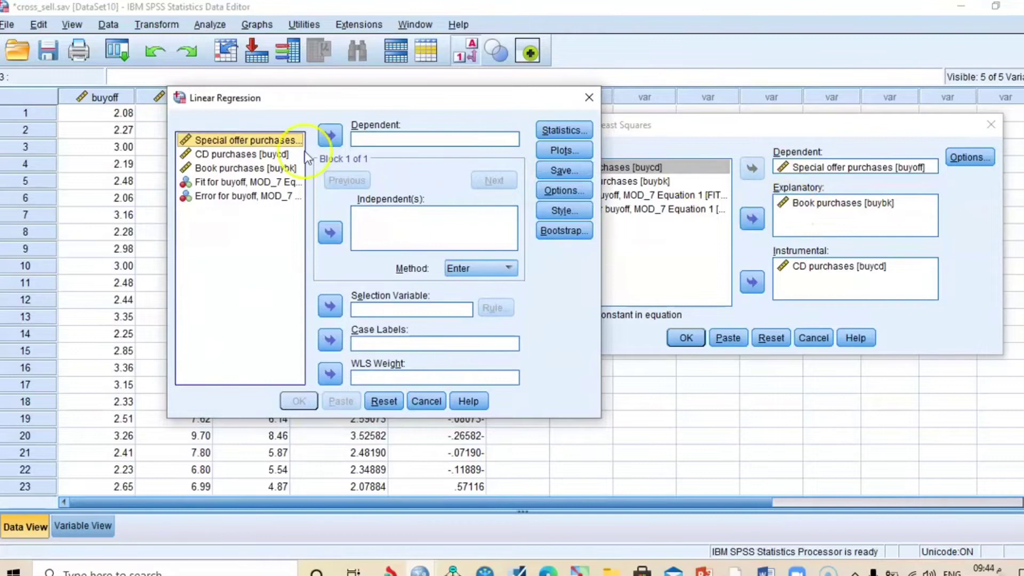
click(235, 167)
click(331, 136)
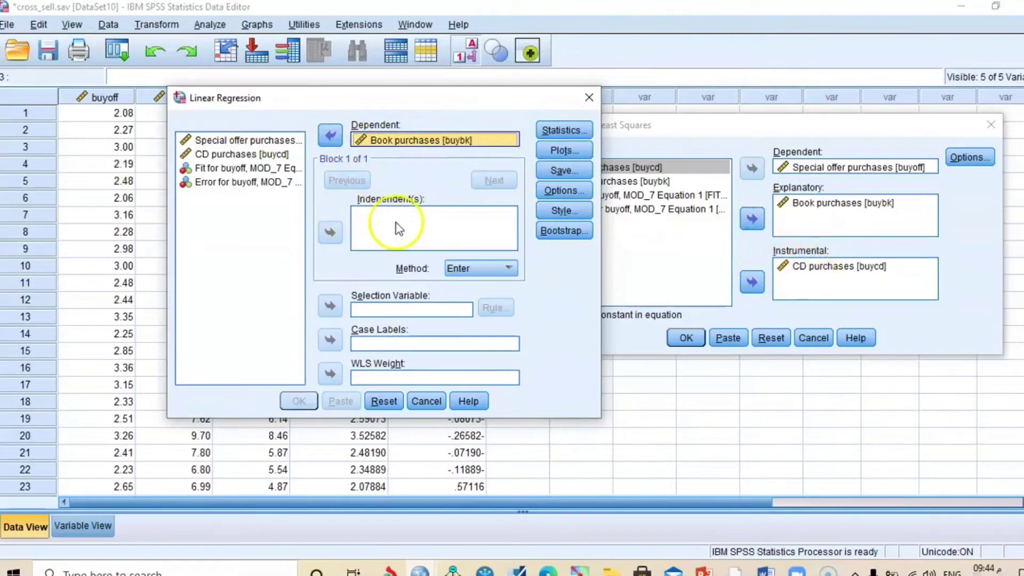
click(232, 153)
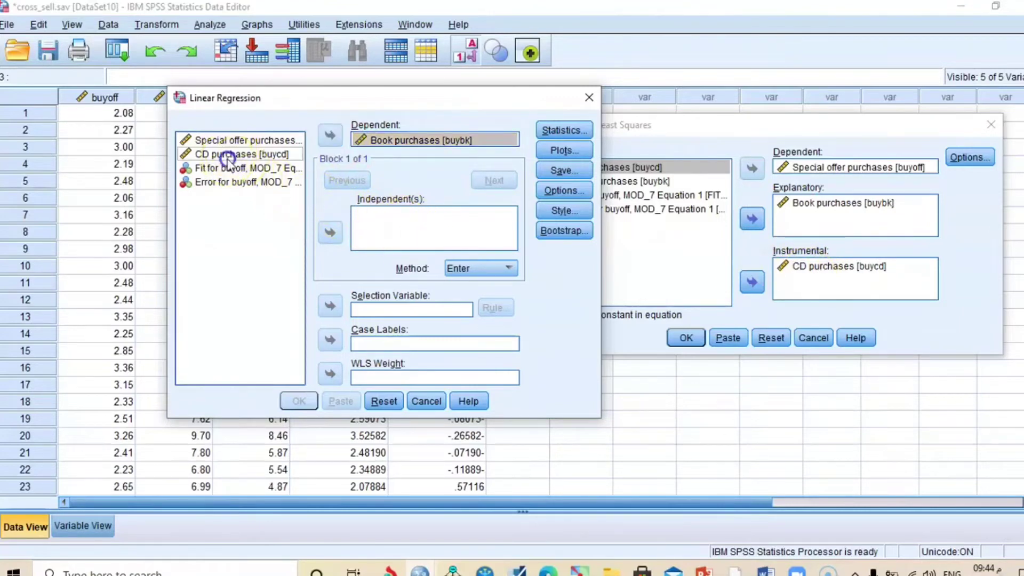
click(330, 233)
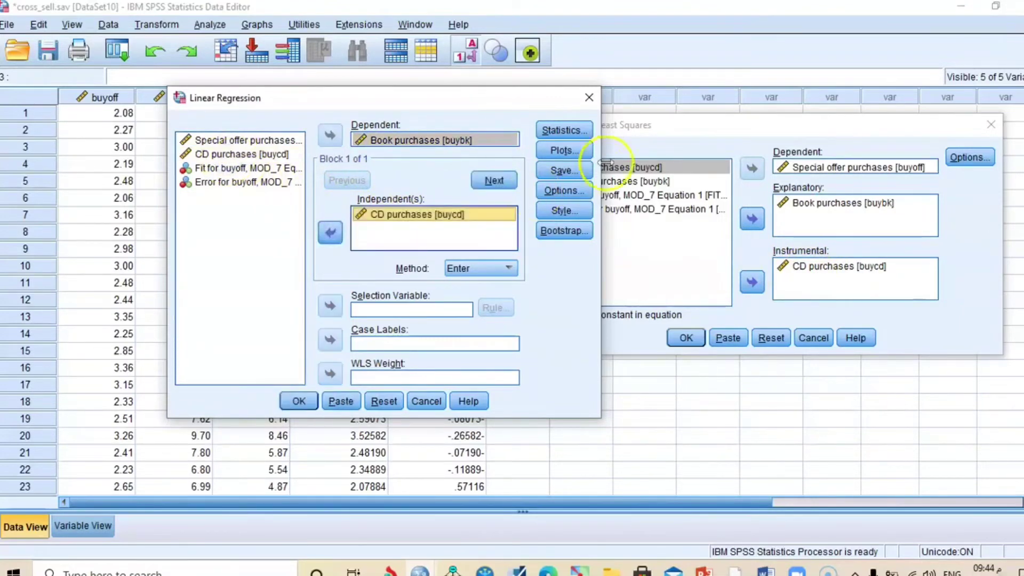
click(563, 170)
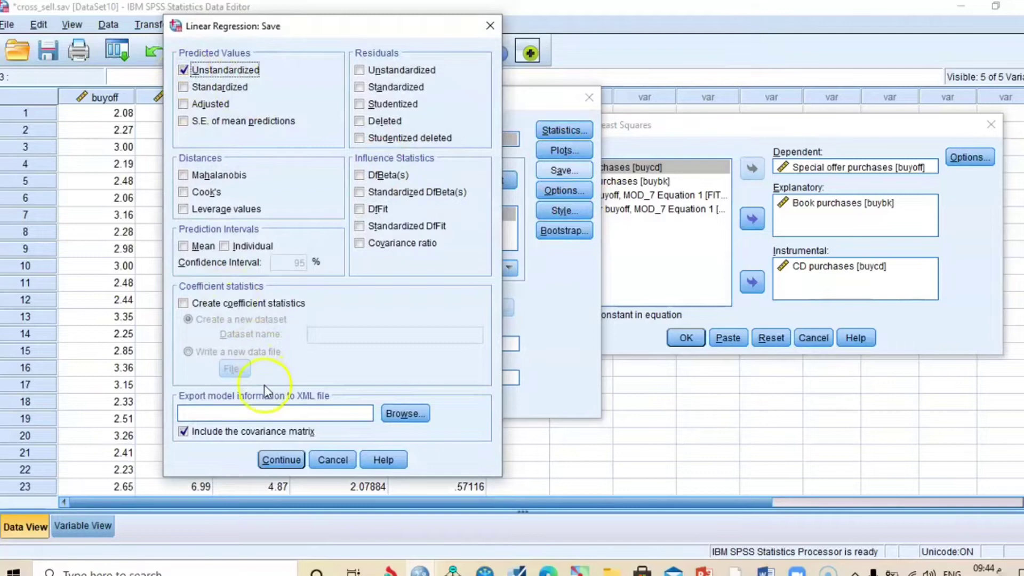
click(279, 460)
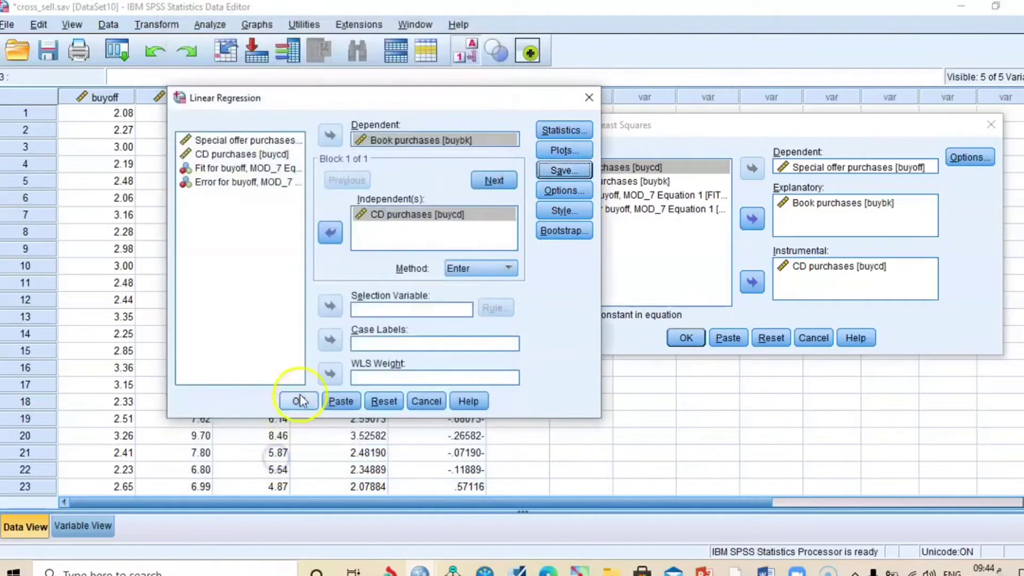
click(291, 461)
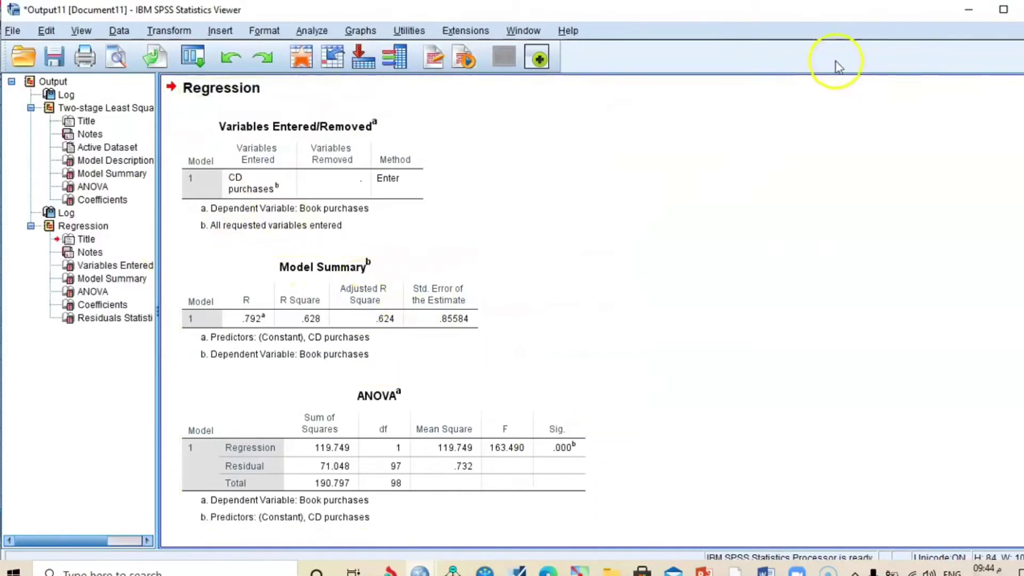
Select the new PRE_1 column in the data and start another linear regression.
click(969, 9)
drag(567, 123, 598, 102)
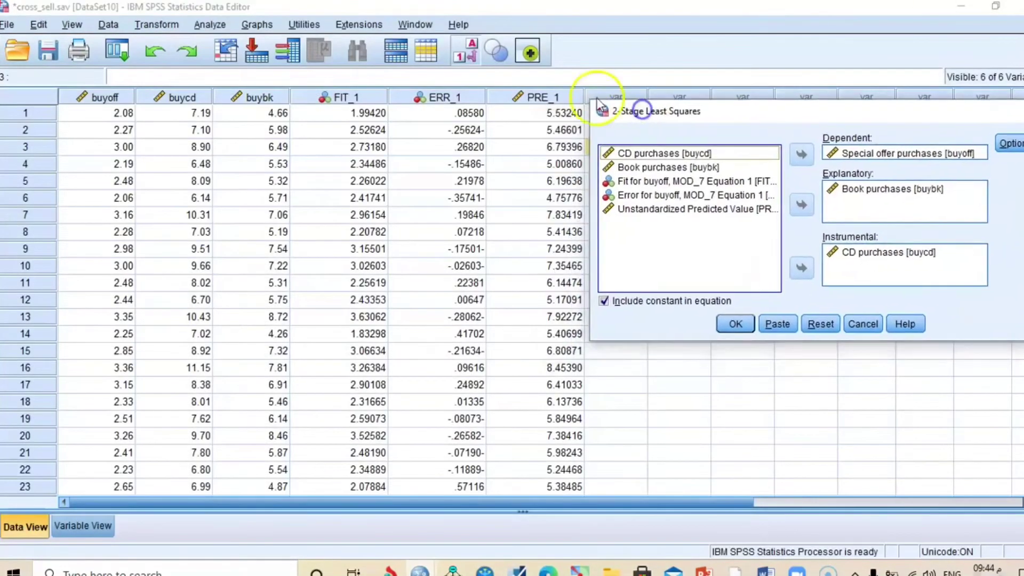
click(551, 97)
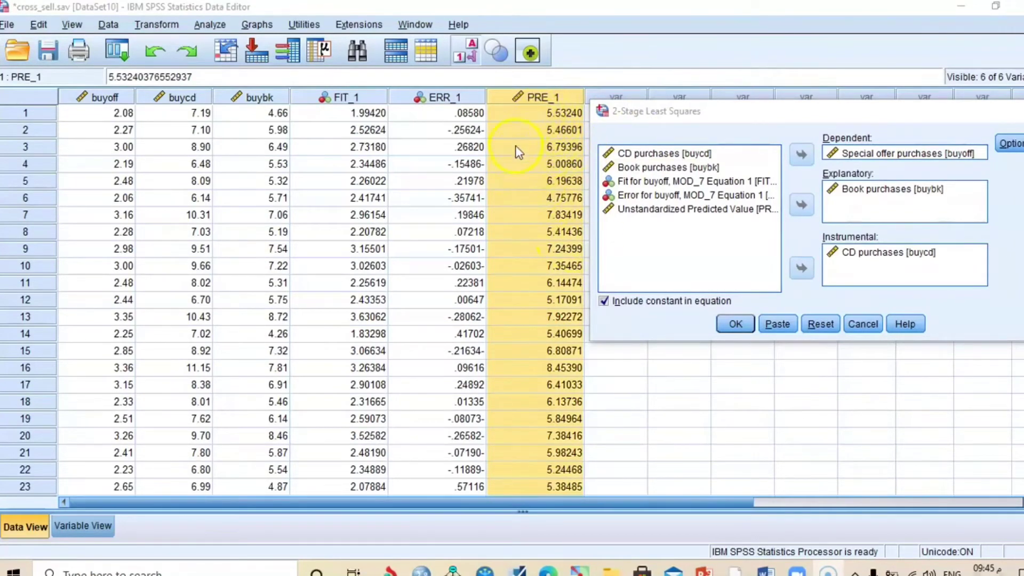
click(217, 25)
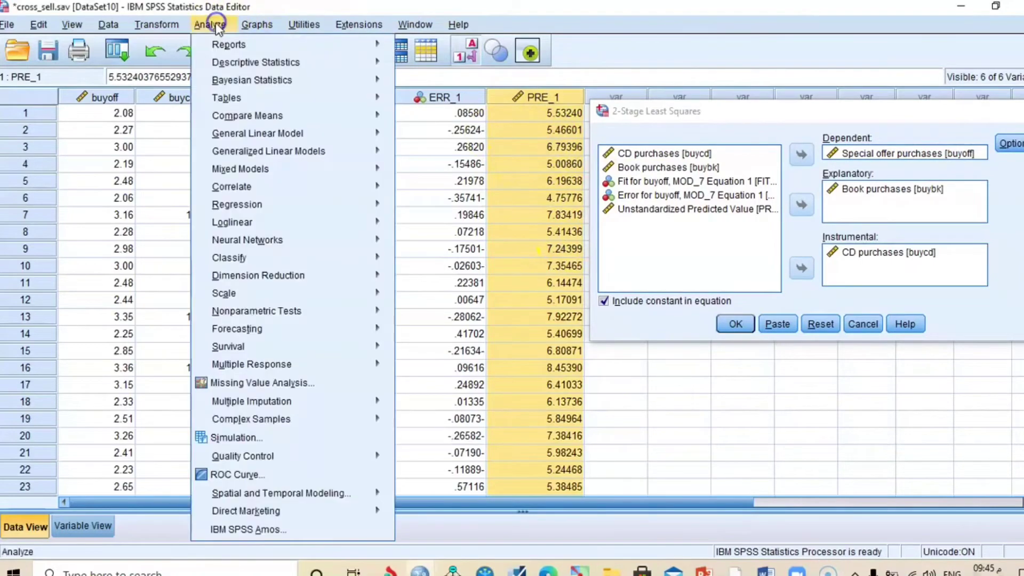
mouse_move(326, 205)
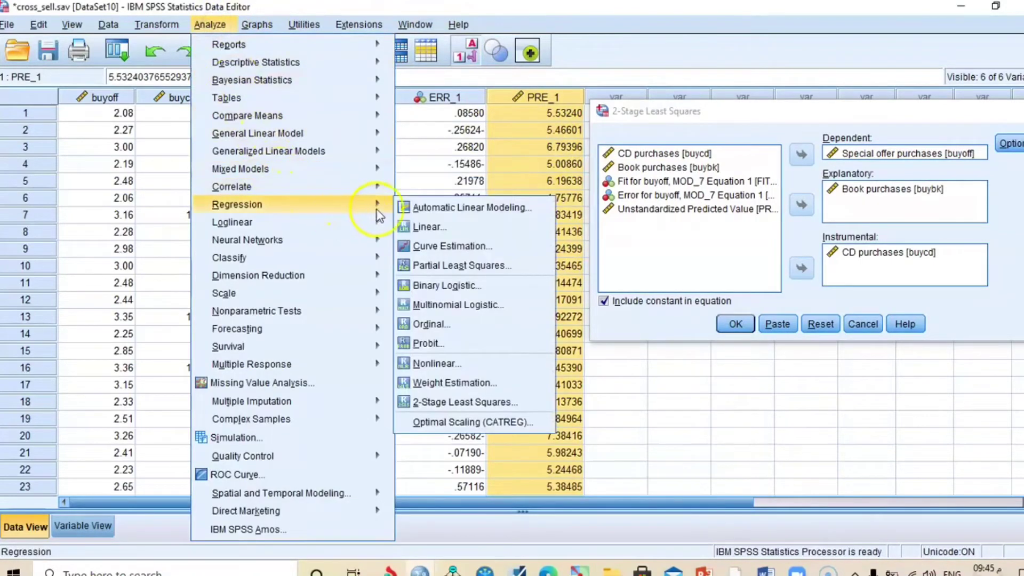
click(438, 227)
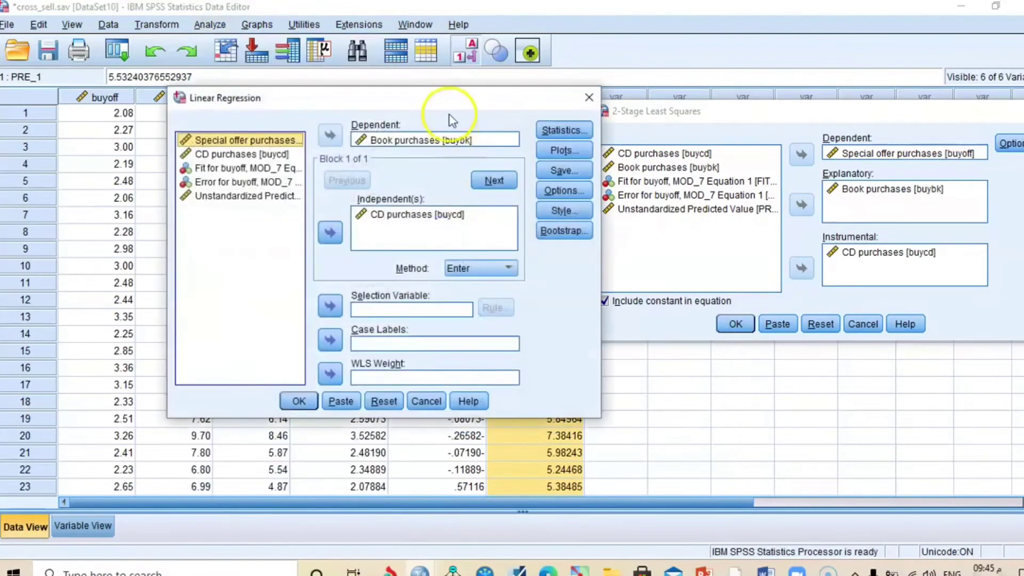
drag(450, 104, 408, 111)
Set Special offer purchases as dependent and the Unstandardized Predicted Value as independent.
click(366, 146)
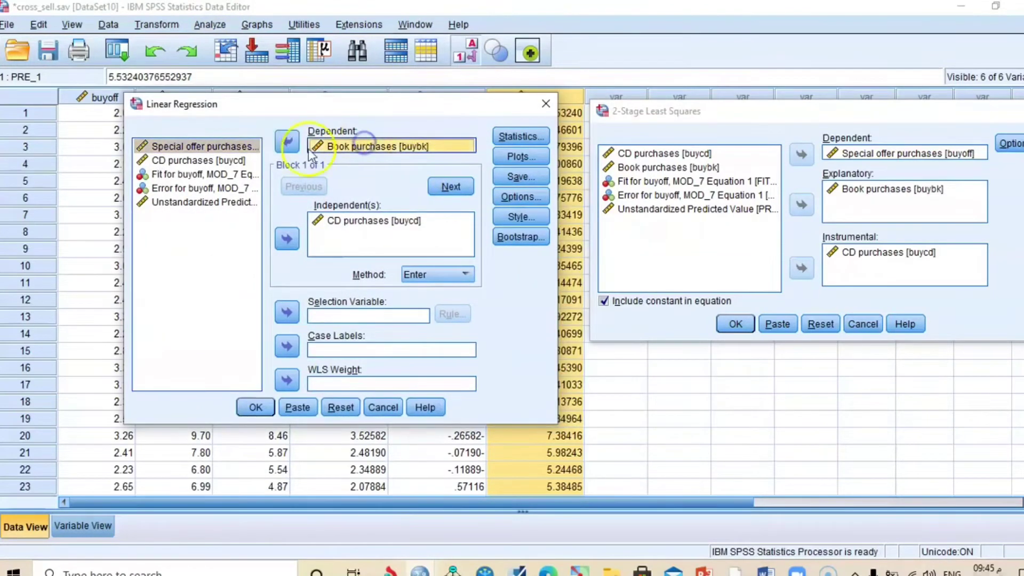
click(287, 141)
click(233, 147)
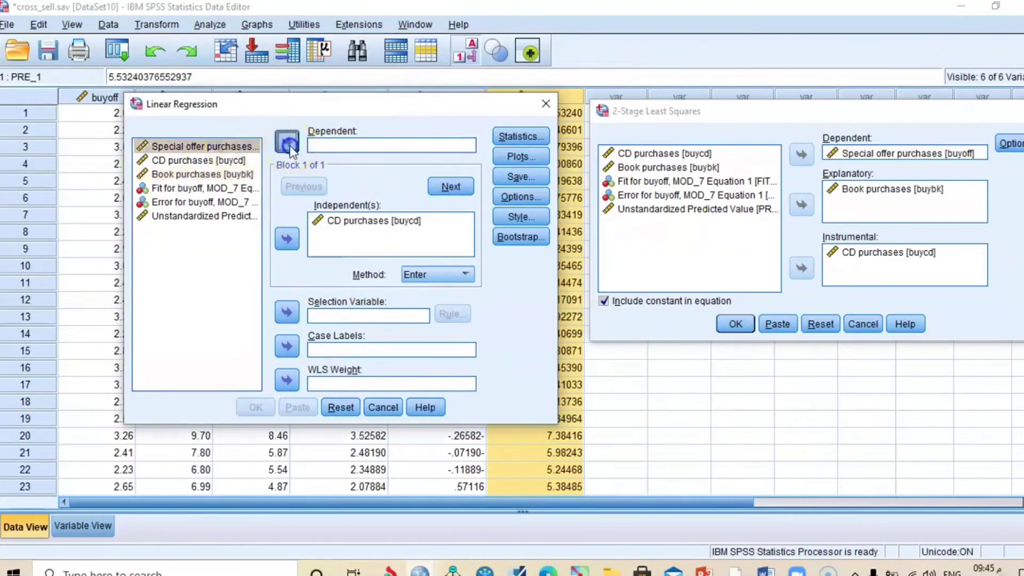
click(289, 143)
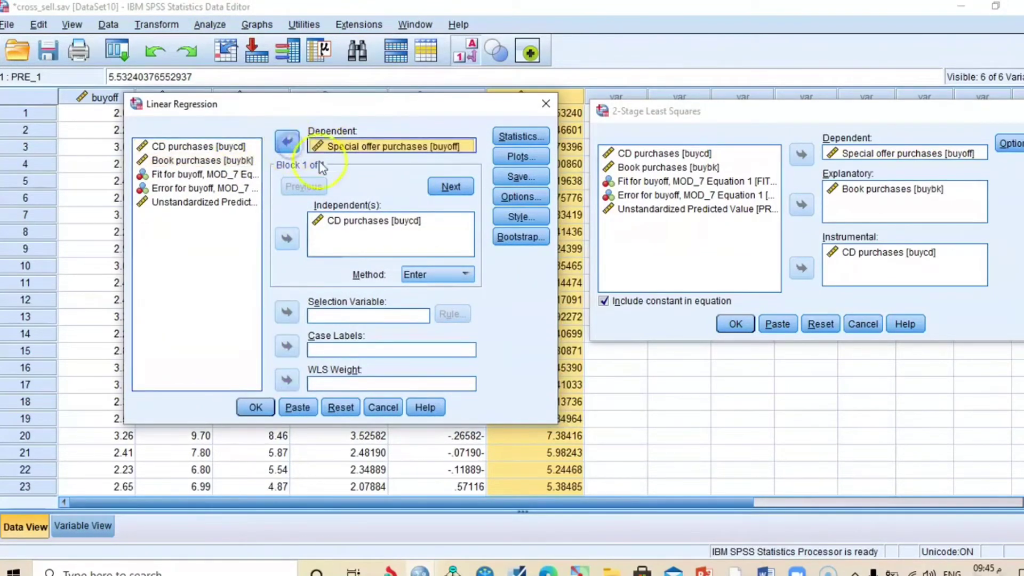
click(319, 232)
click(288, 238)
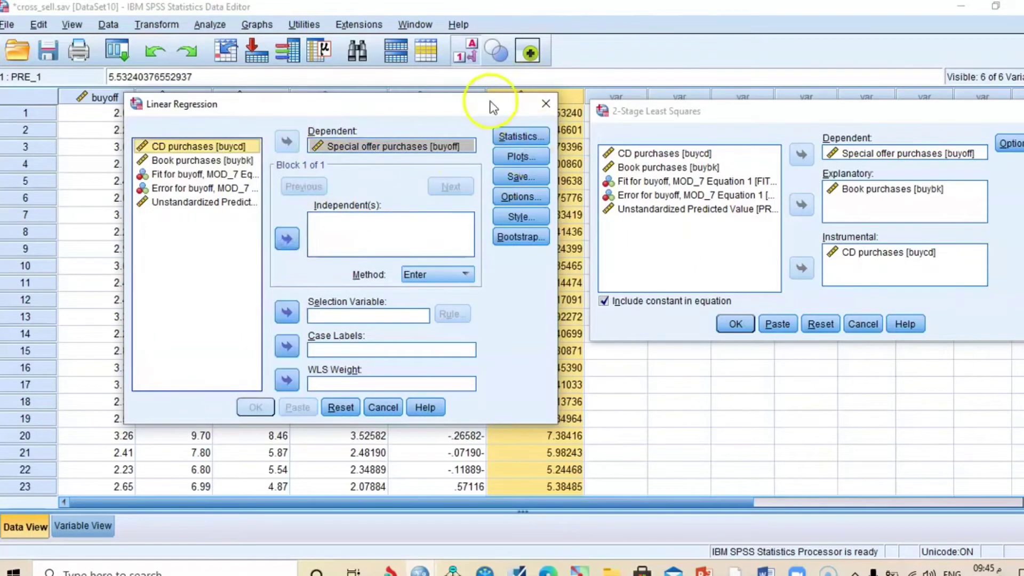
drag(490, 102, 423, 92)
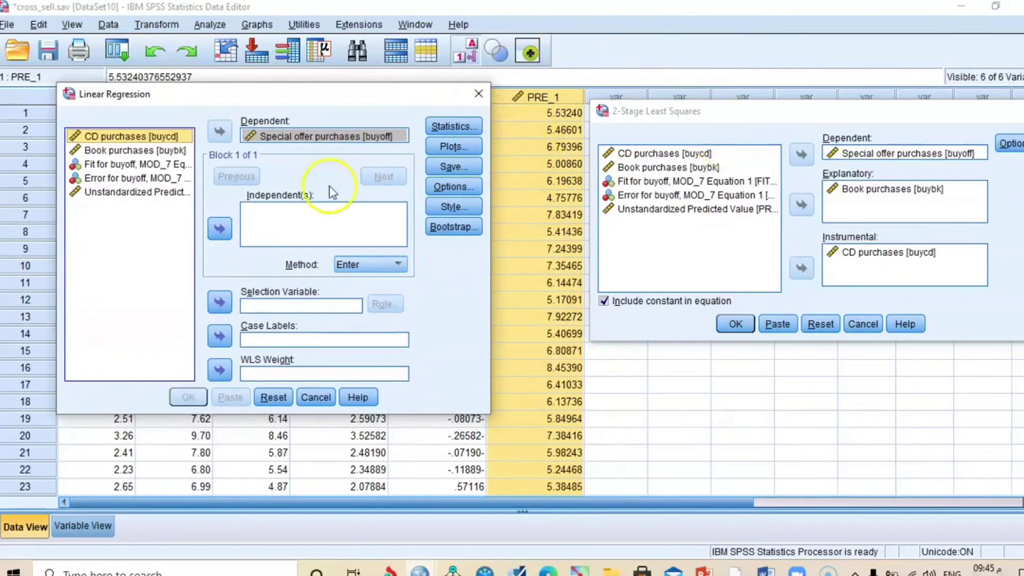
click(150, 192)
click(219, 229)
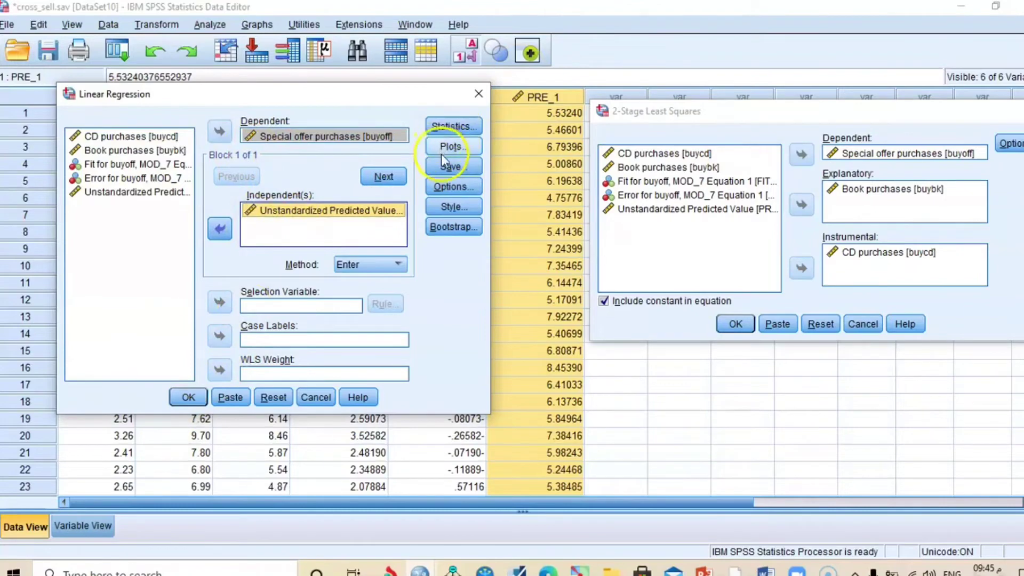
Save unstandardized predicted values and residuals, then run the second-stage regression.
click(453, 167)
click(383, 72)
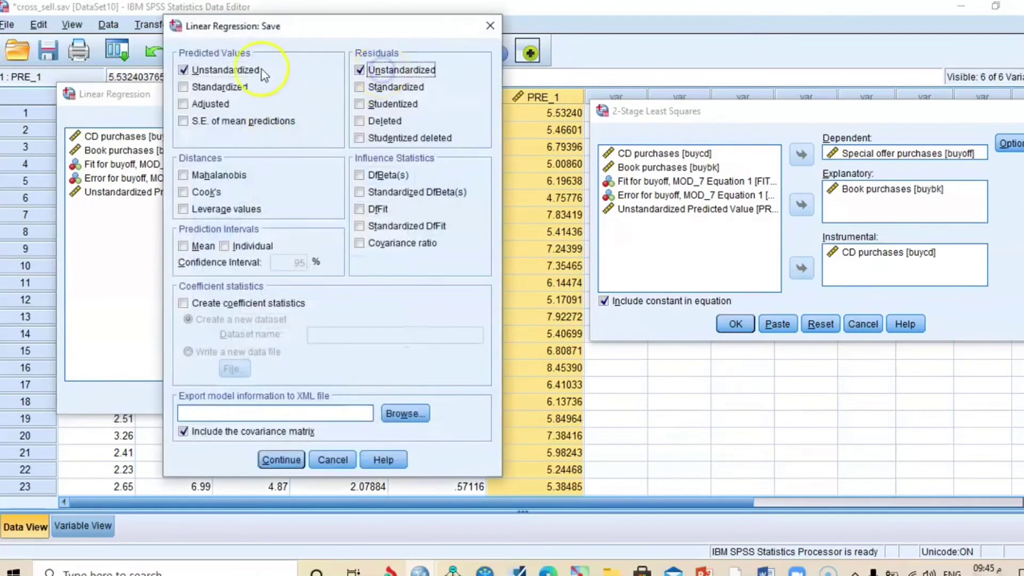
click(270, 461)
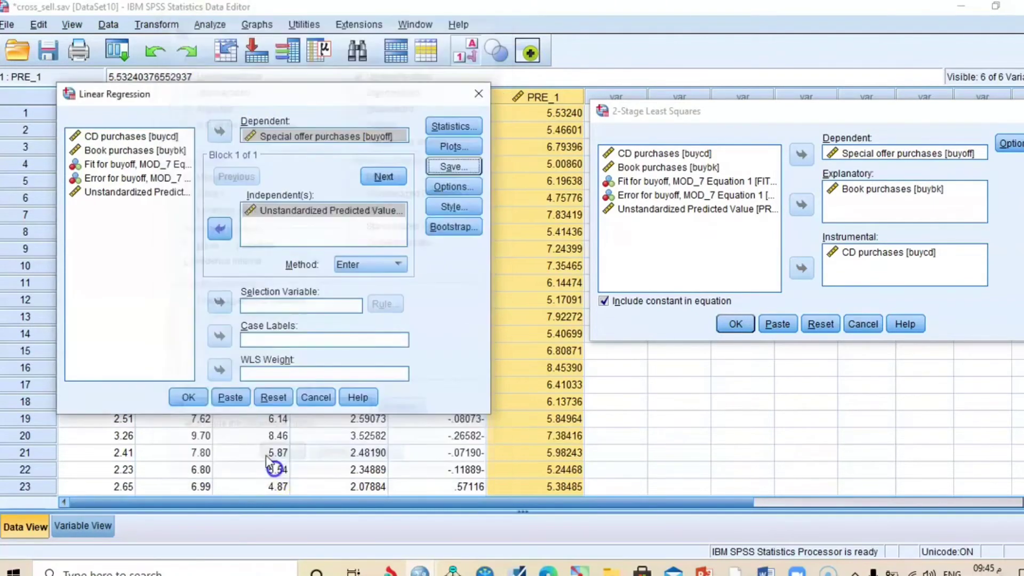
click(192, 398)
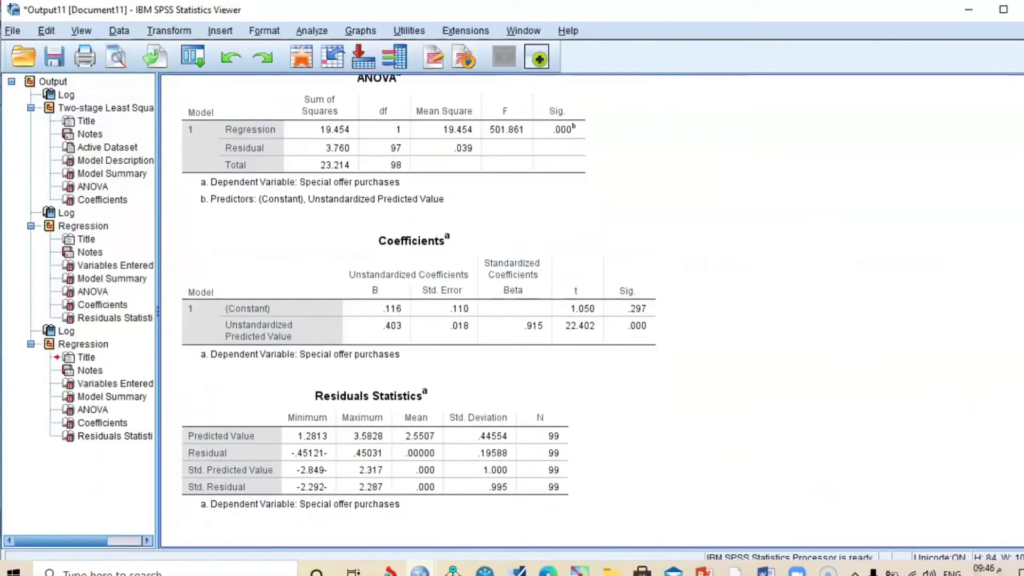
click(207, 413)
click(215, 323)
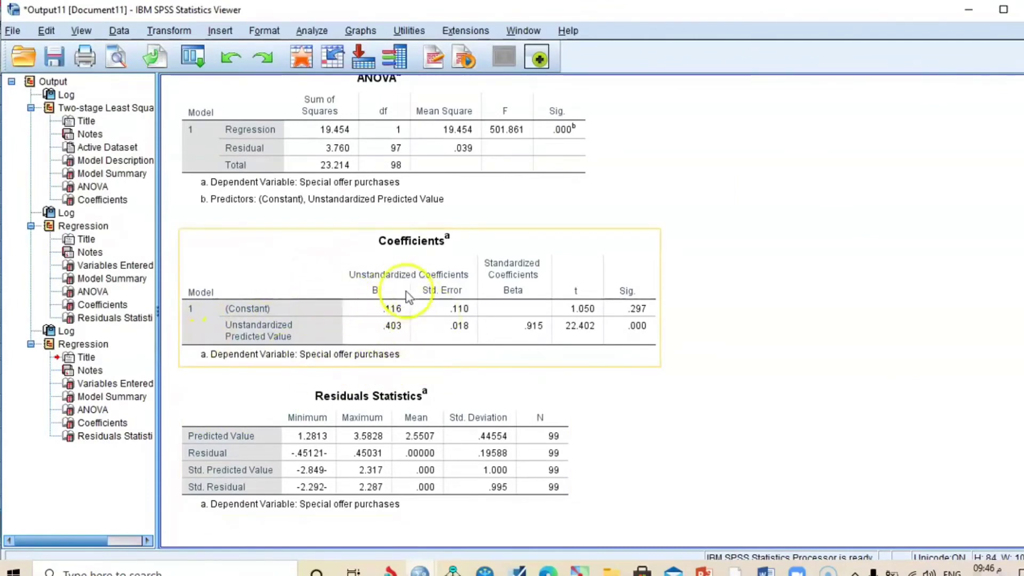
click(909, 346)
scroll(821, 238, up, 15)
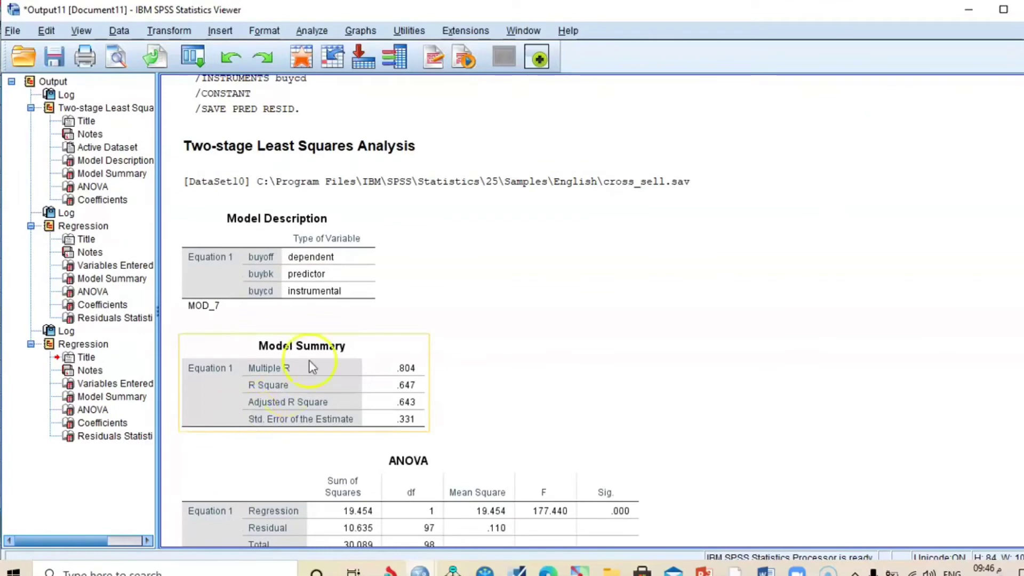
scroll(978, 331, down, 4)
scroll(426, 309, down, 5)
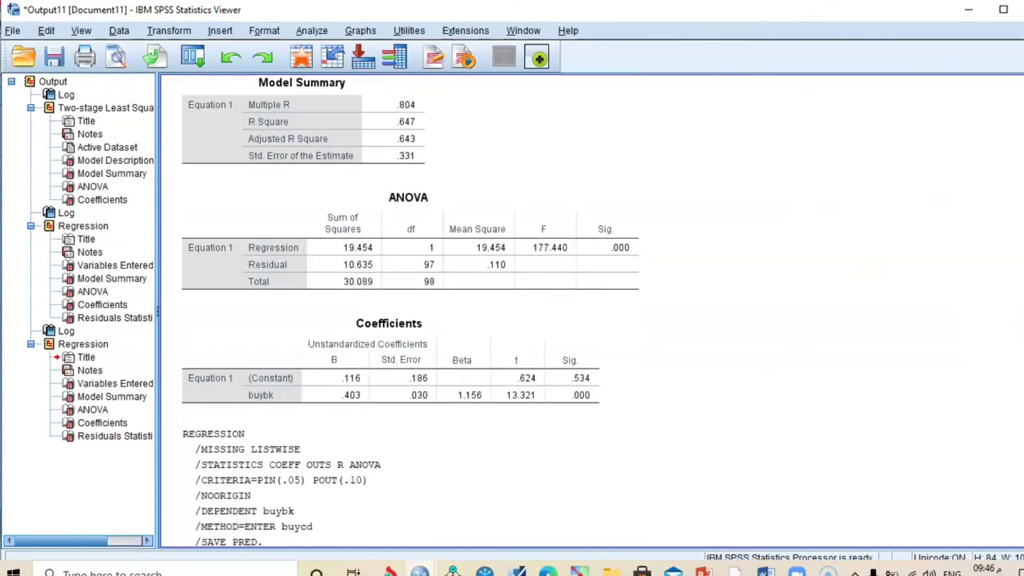
click(416, 247)
click(338, 376)
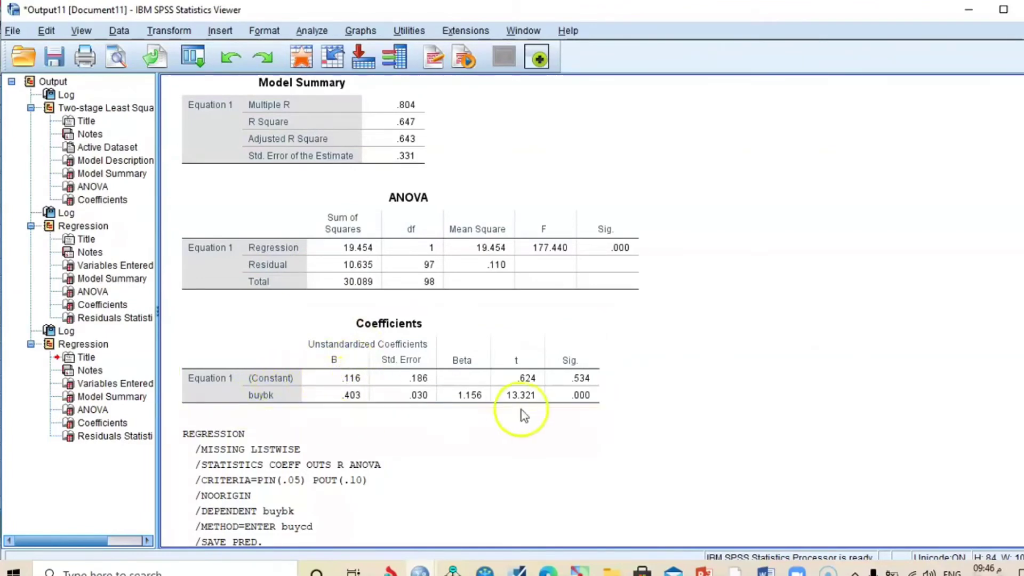
click(1005, 415)
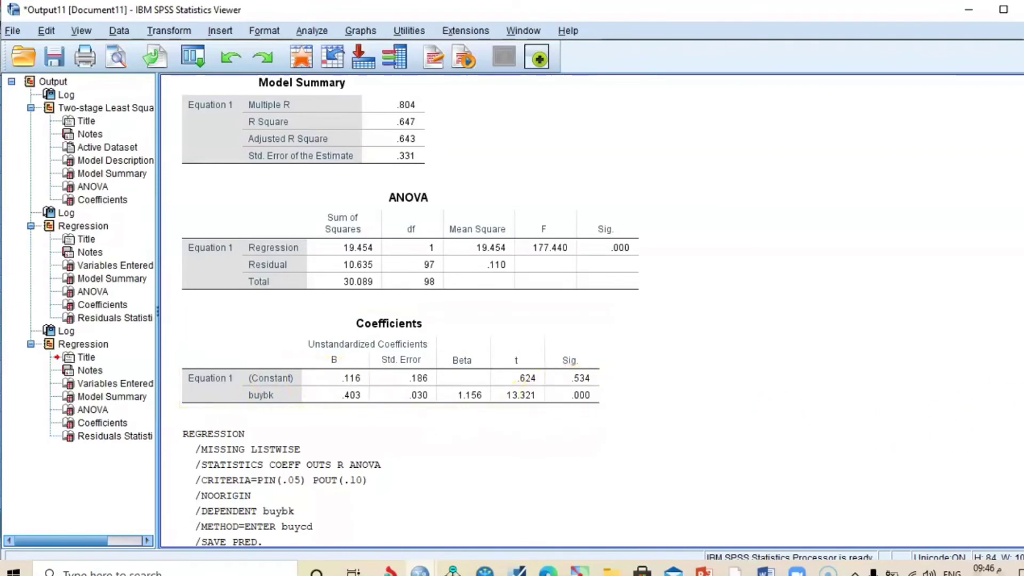
scroll(592, 310, down, 15)
click(486, 435)
click(390, 312)
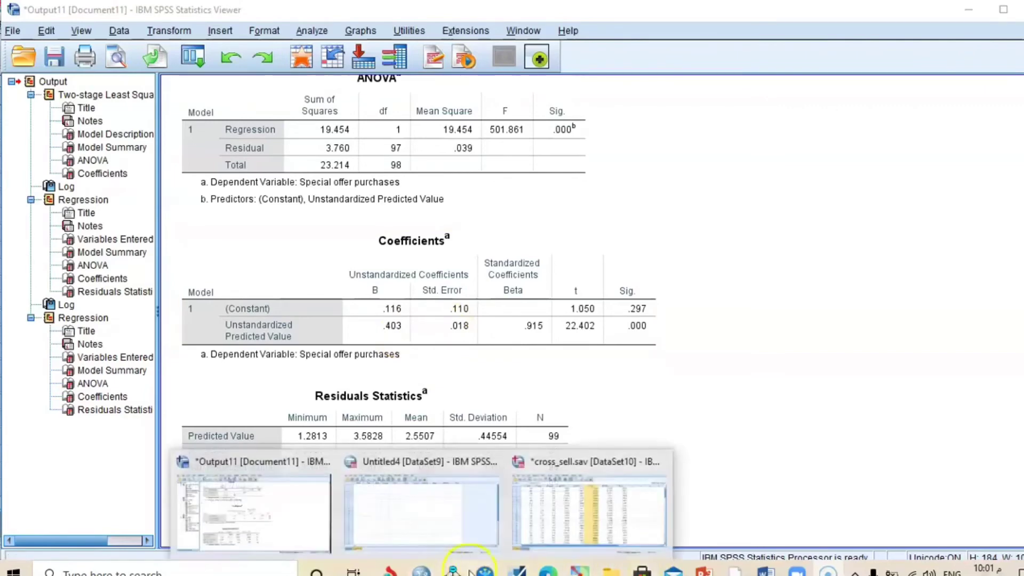
Bring the Knowledge Center 2SLS "Running the Analysis" page forward and scroll through its steps.
click(388, 571)
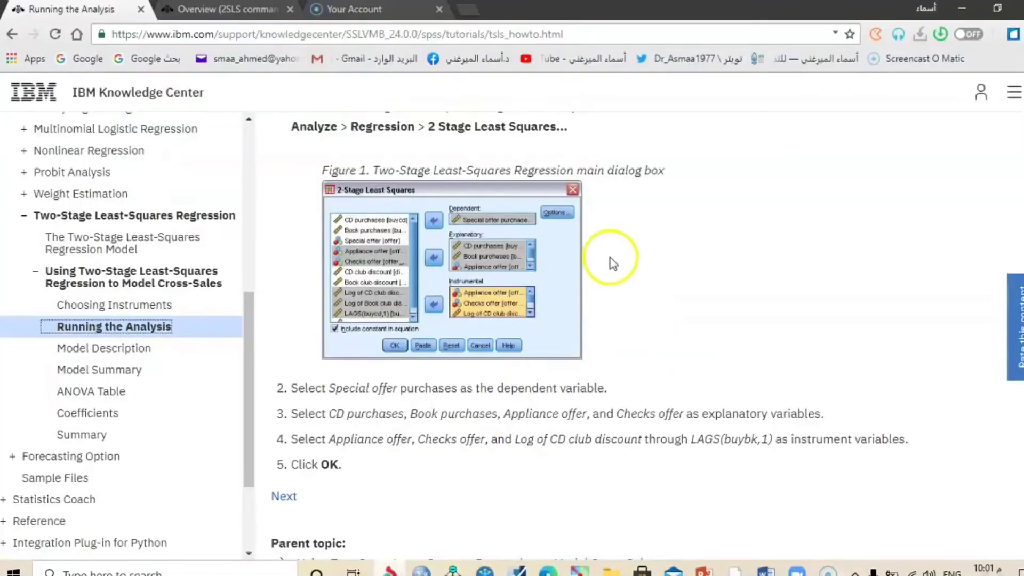
scroll(512, 336, up, 5)
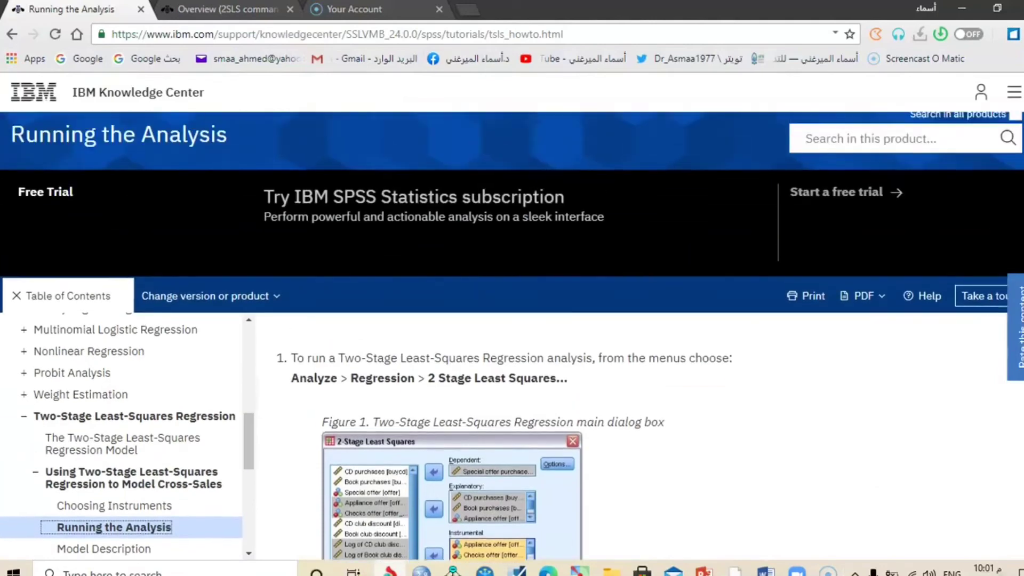
scroll(603, 201, down, 3)
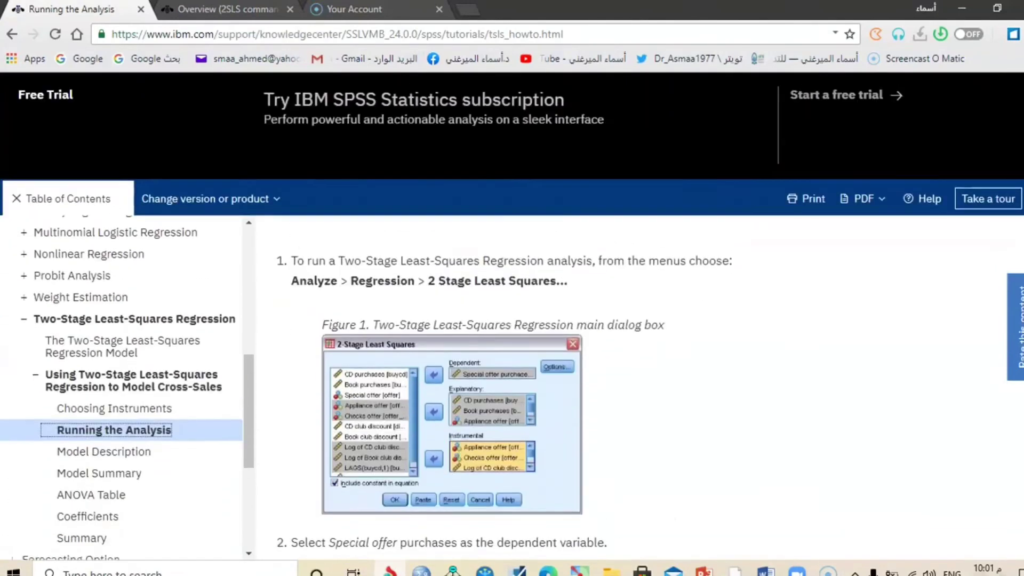
scroll(603, 200, up, 3)
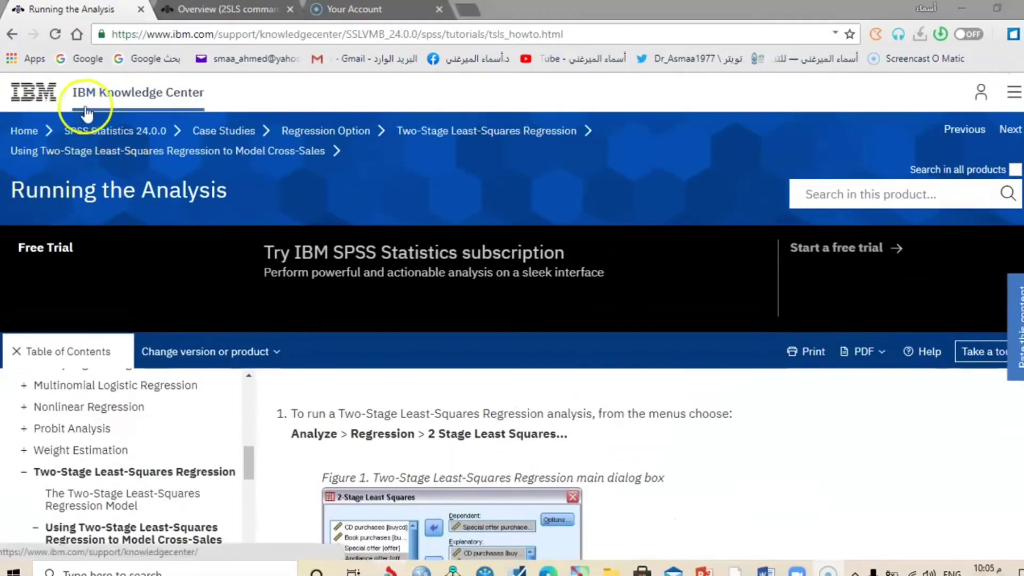
scroll(1014, 223, down, 5)
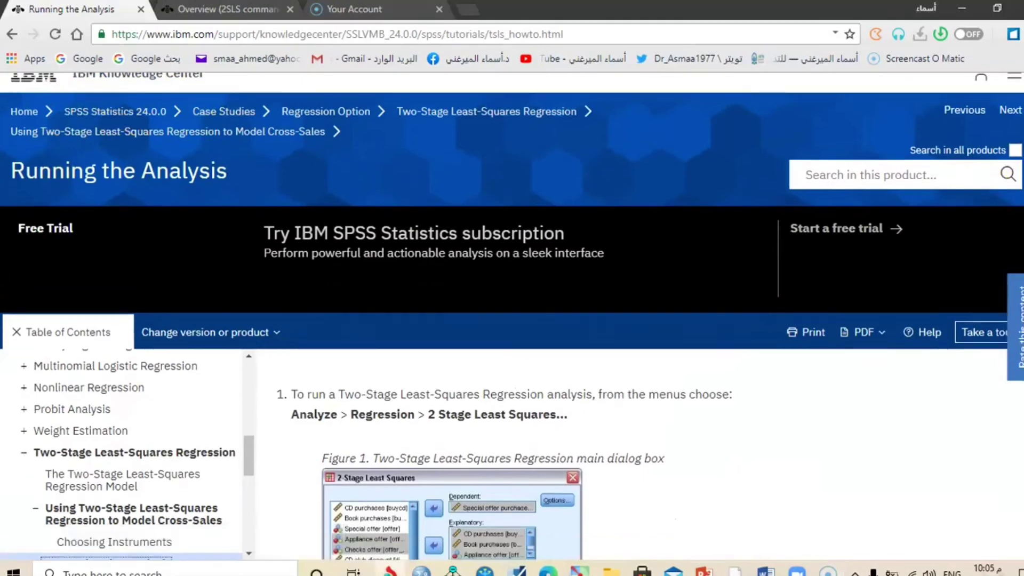
scroll(640, 320, down, 1)
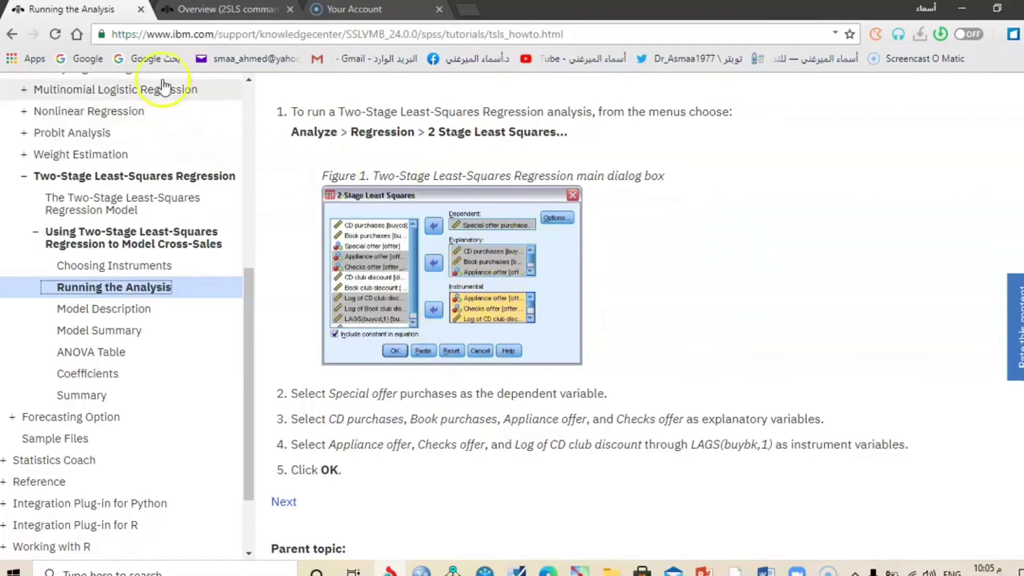
Switch to the Overview (2SLS command) page and scroll to its New Variables and Covariance Matrix options.
click(203, 9)
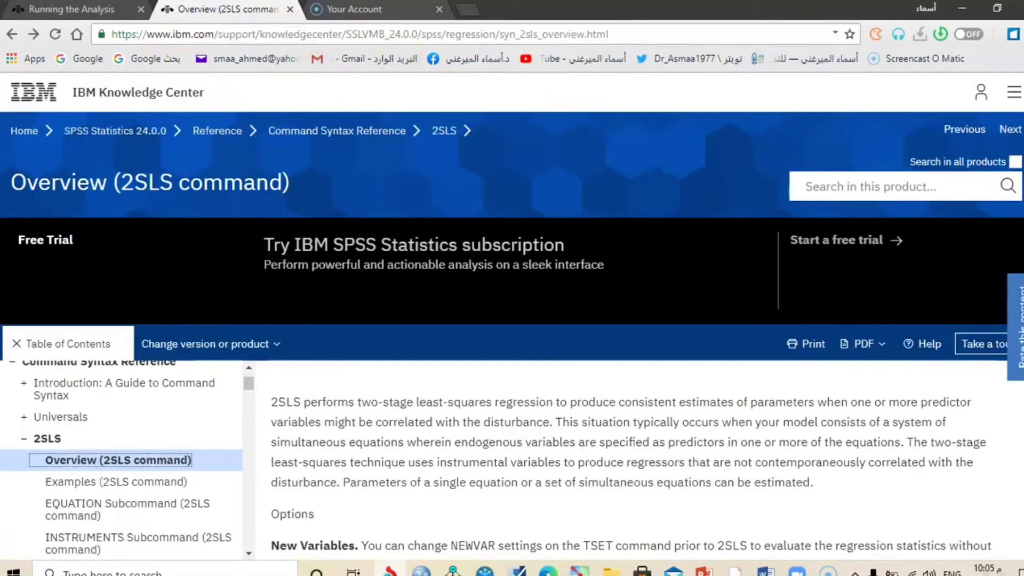
scroll(512, 319, down, 5)
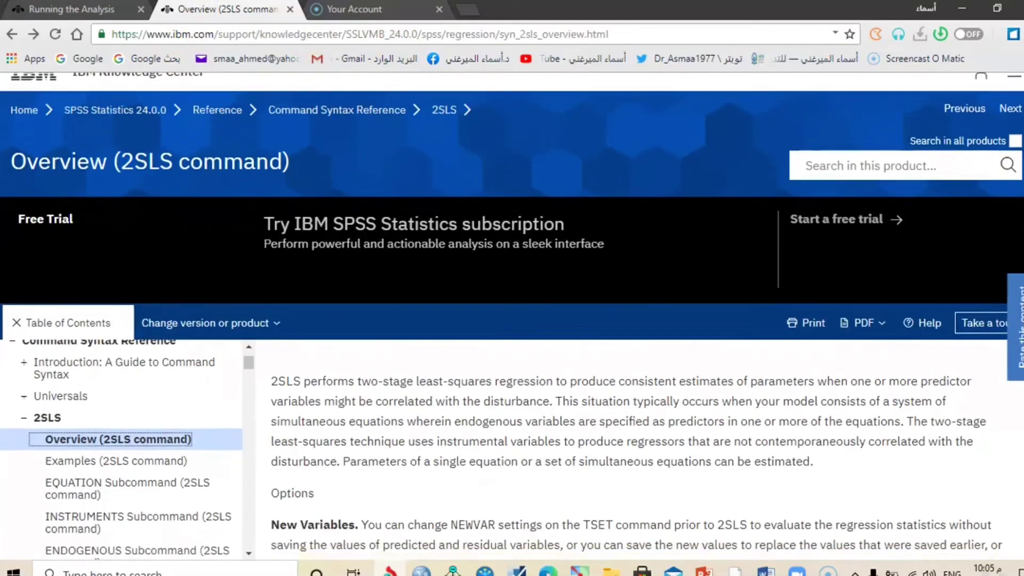
scroll(512, 318, down, 8)
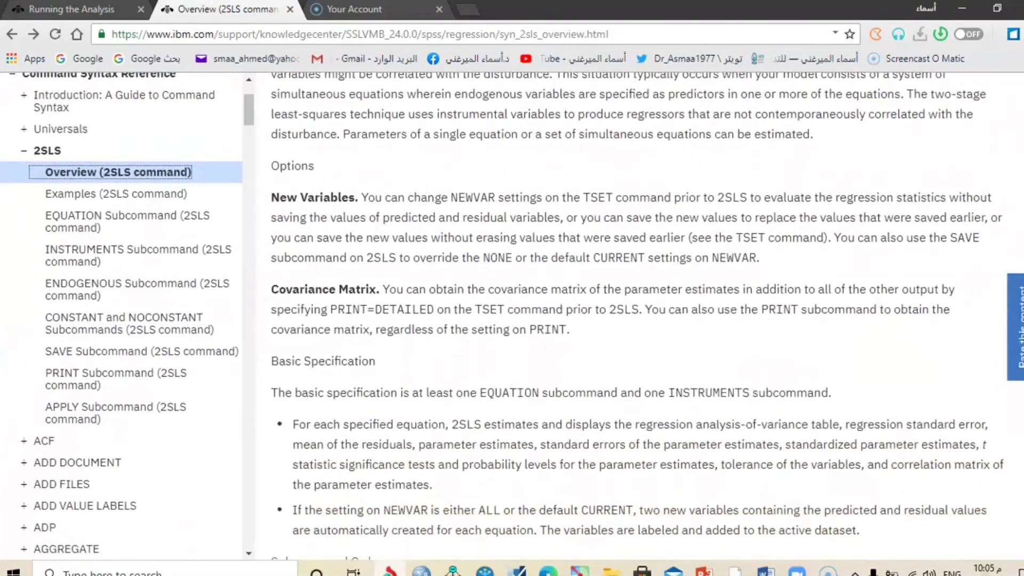
scroll(512, 318, down, 2)
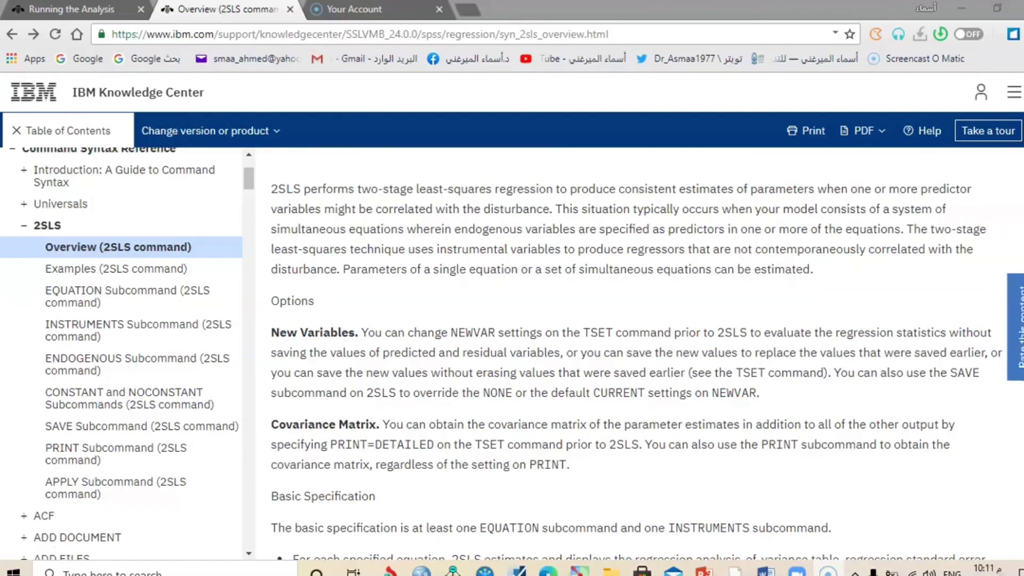
click(28, 540)
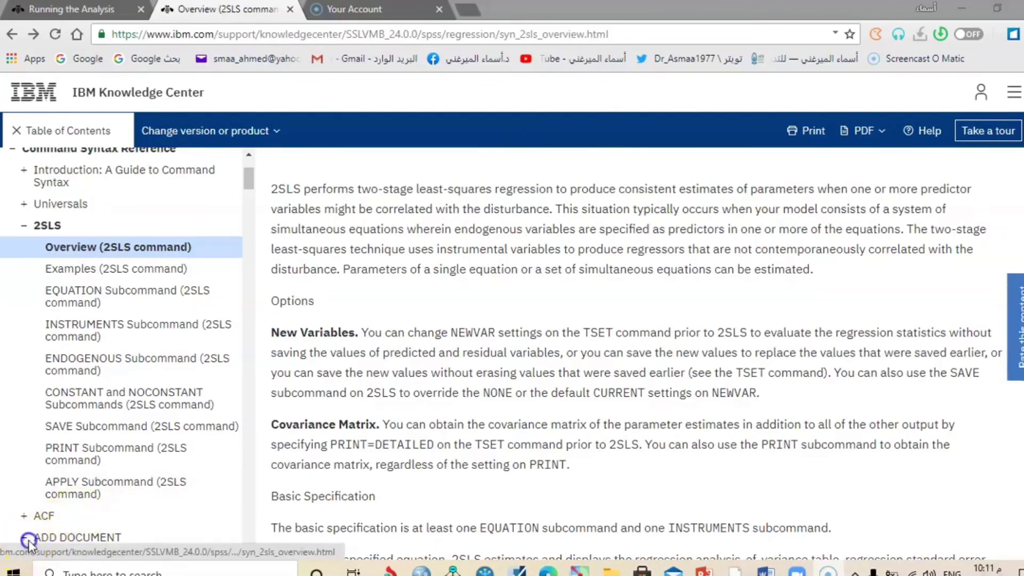